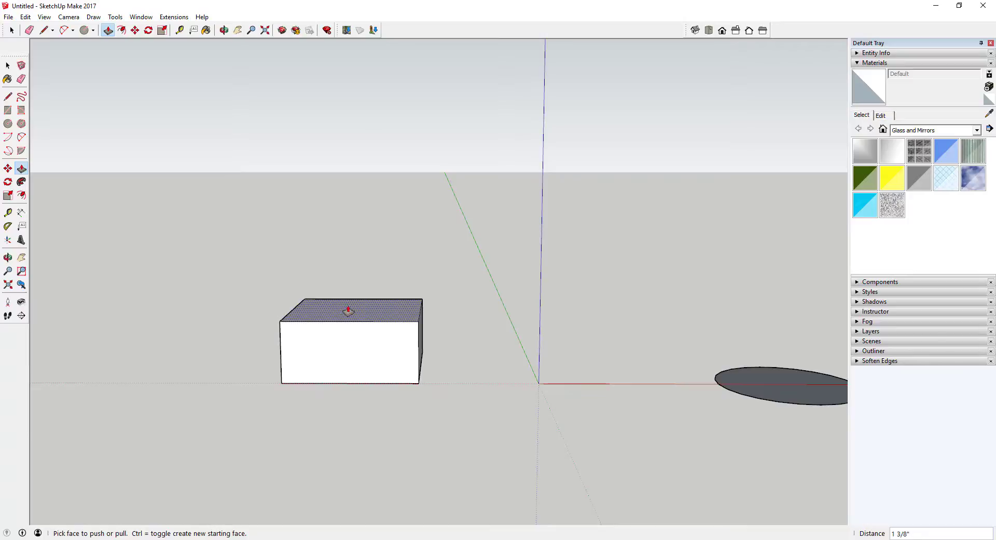
Undo the tall pull and re-extrude the flat rectangle into a low box.
drag(348, 310, 369, 189)
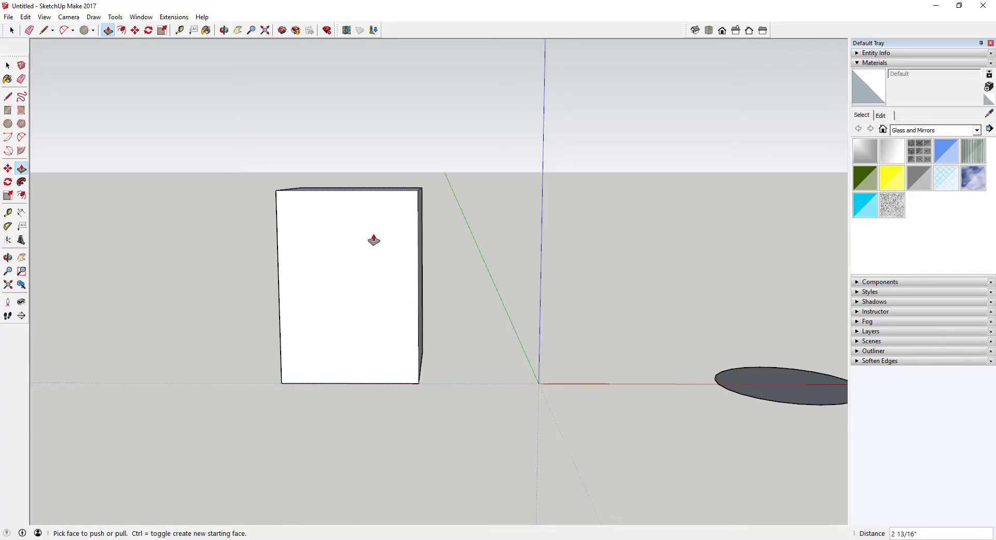
key(Escape)
key(ctrl+z)
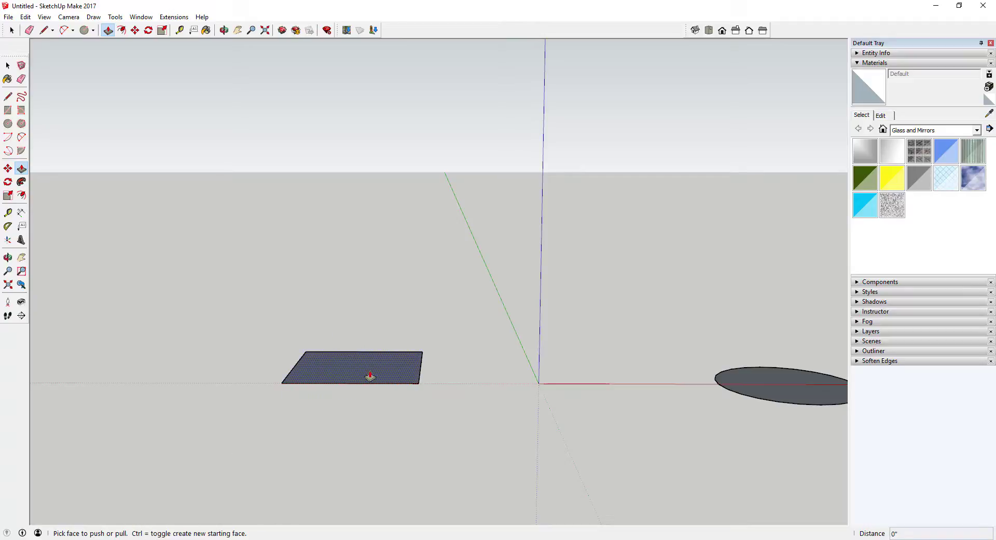
drag(370, 377, 373, 335)
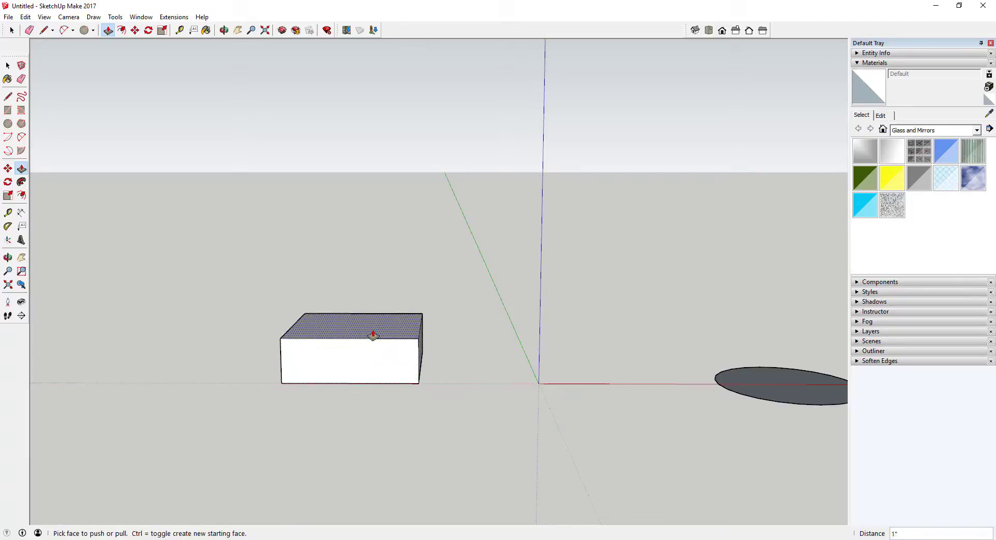
key(Escape)
drag(363, 370, 366, 343)
key(Return)
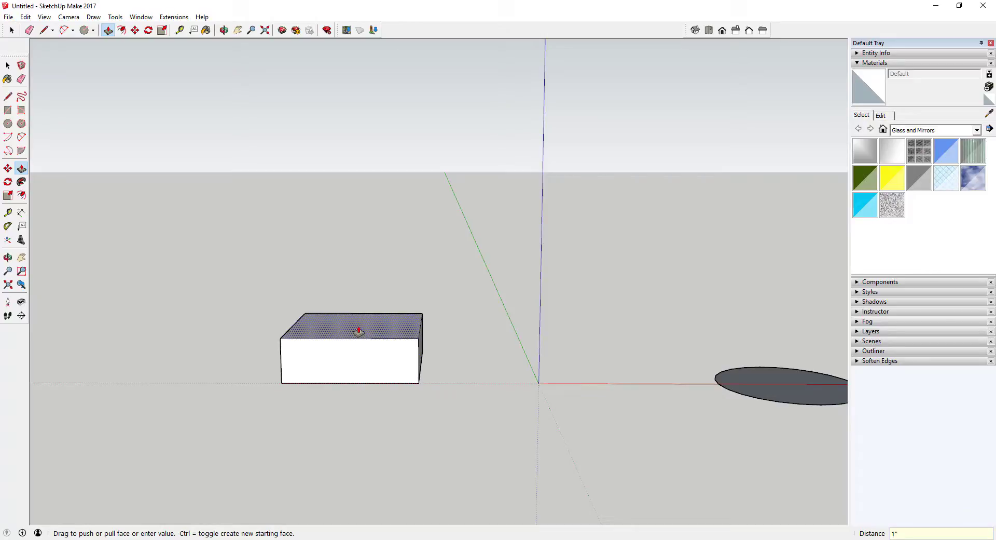
Raise the box's top, then Ctrl-pull a new 1" layer on top of it.
mouse_move(359, 329)
mouse_down()
mouse_move(360, 256)
mouse_move(416, 347)
mouse_move(418, 335)
mouse_move(360, 332)
mouse_move(360, 282)
mouse_move(369, 296)
mouse_move(418, 297)
mouse_move(418, 283)
mouse_move(411, 295)
mouse_move(390, 292)
mouse_move(280, 335)
mouse_move(296, 315)
mouse_move(291, 305)
mouse_move(360, 292)
mouse_move(379, 300)
mouse_up()
key(space)
key(p)
key(ctrl)
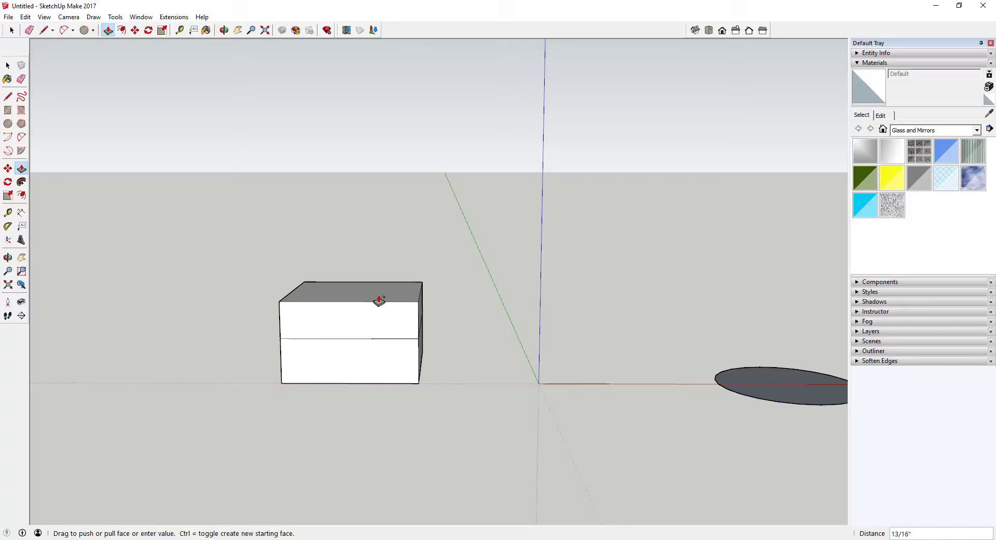
text(1")
key(Return)
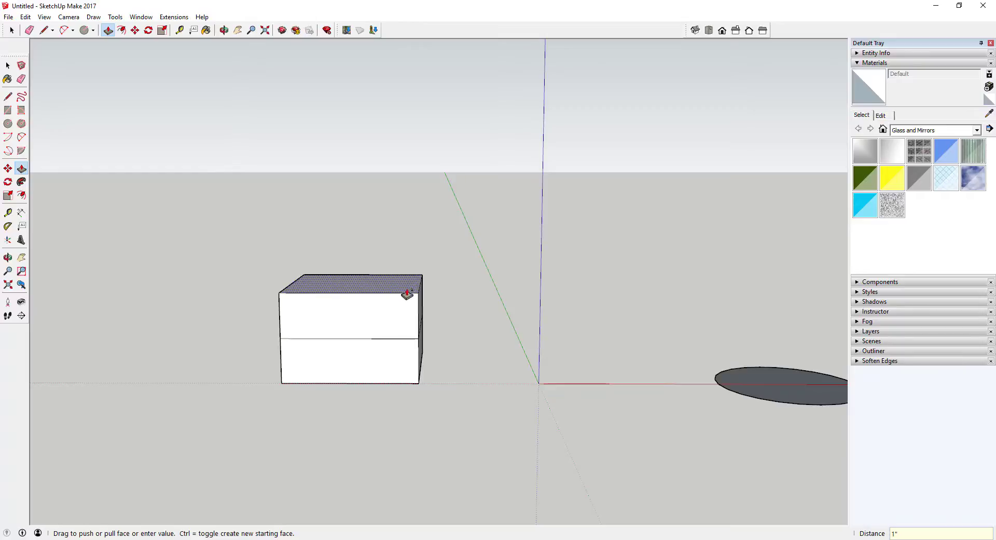
Select the upper 1" layer of the box and delete it.
middle_drag(408, 294, 385, 316)
key(space)
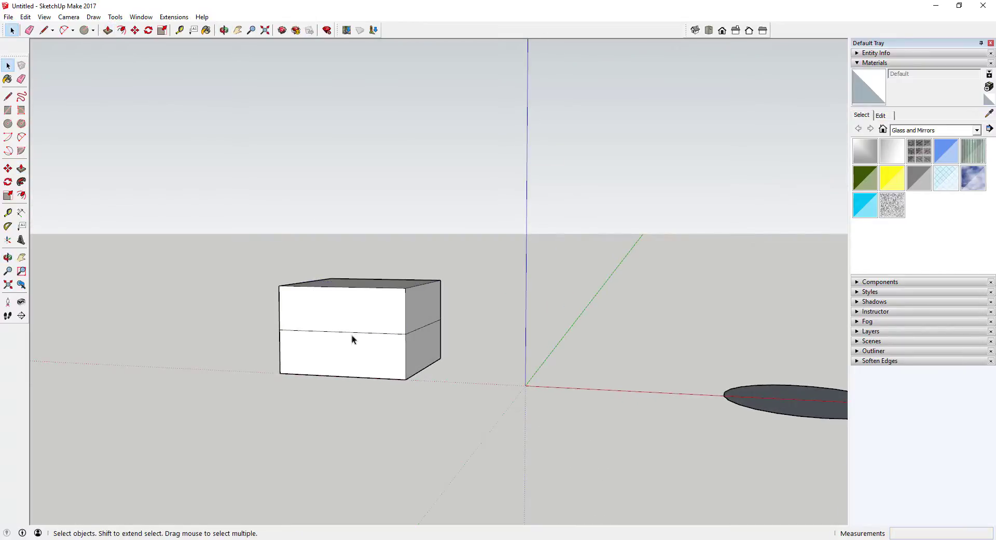
drag(262, 326, 484, 394)
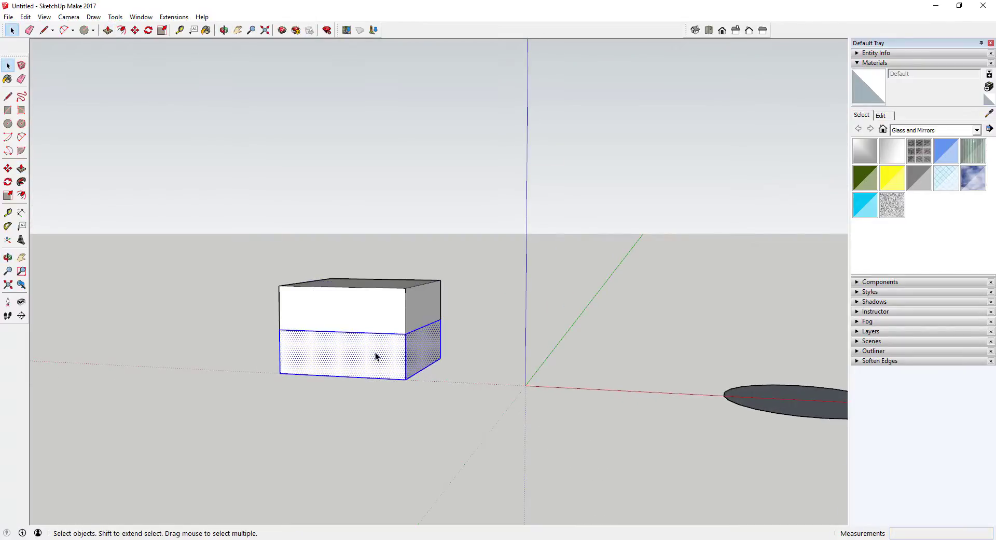
drag(370, 322, 470, 347)
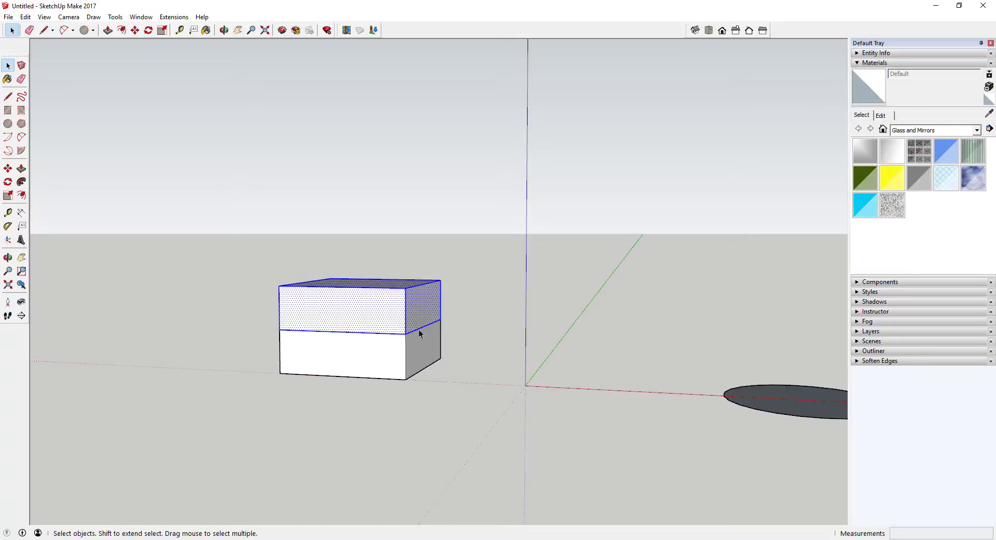
scroll(384, 305, up, 2)
middle_drag(387, 301, 414, 324)
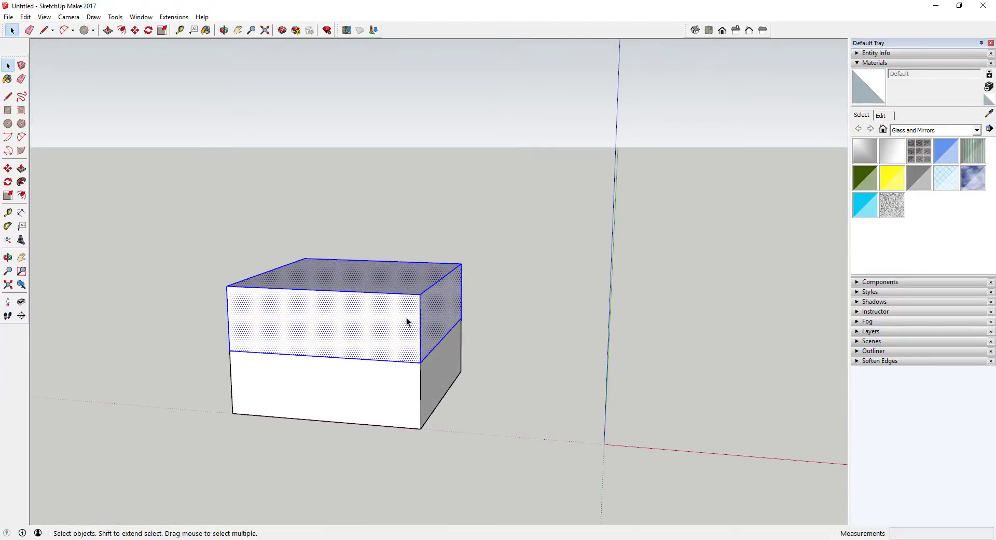
scroll(406, 321, down, 3)
key(Delete)
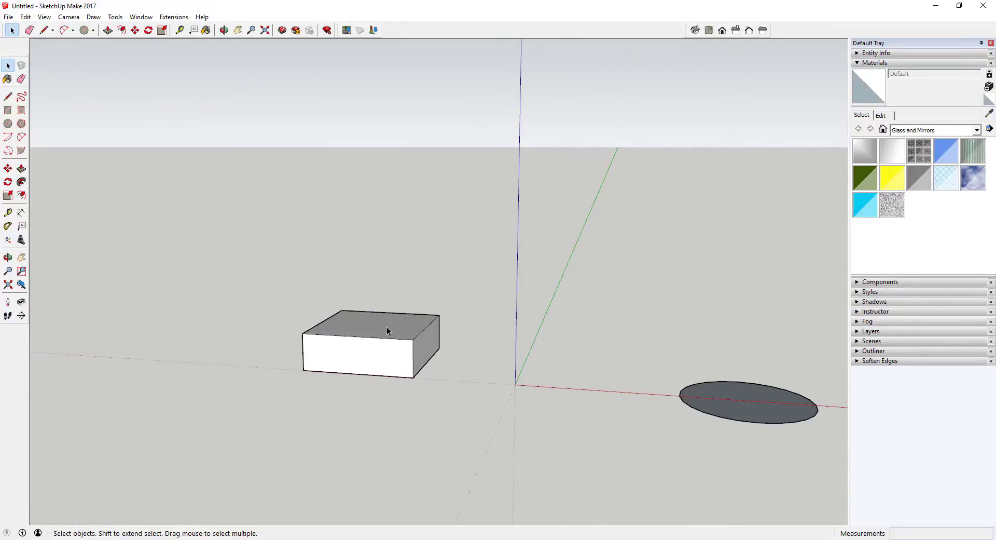
Pull the remaining box's top face higher into a roughly cube-shaped box.
key(p)
drag(394, 335, 394, 285)
key(space)
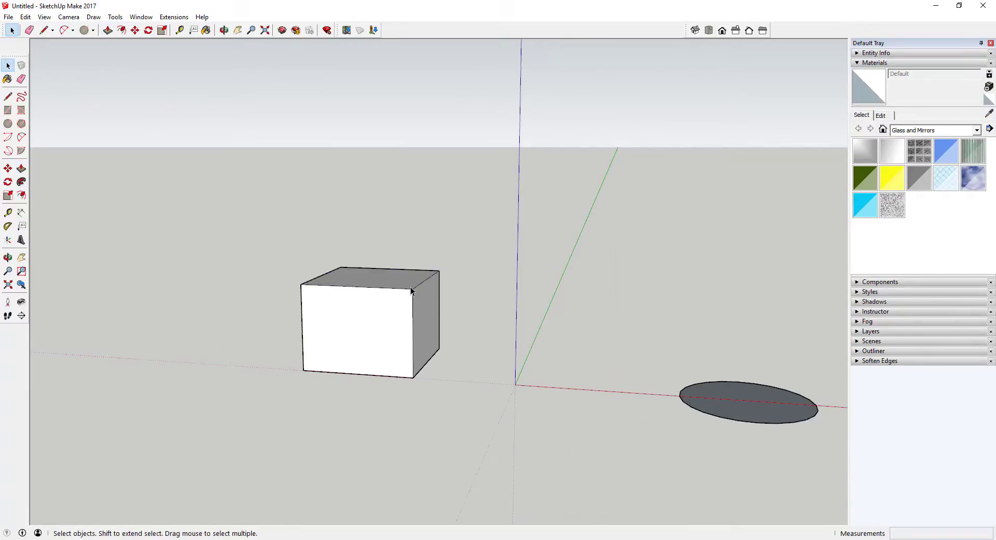
Abandon a rectangle and a sideways pull, then Ctrl-pull a new 1" layer on top.
key(r)
click(412, 289)
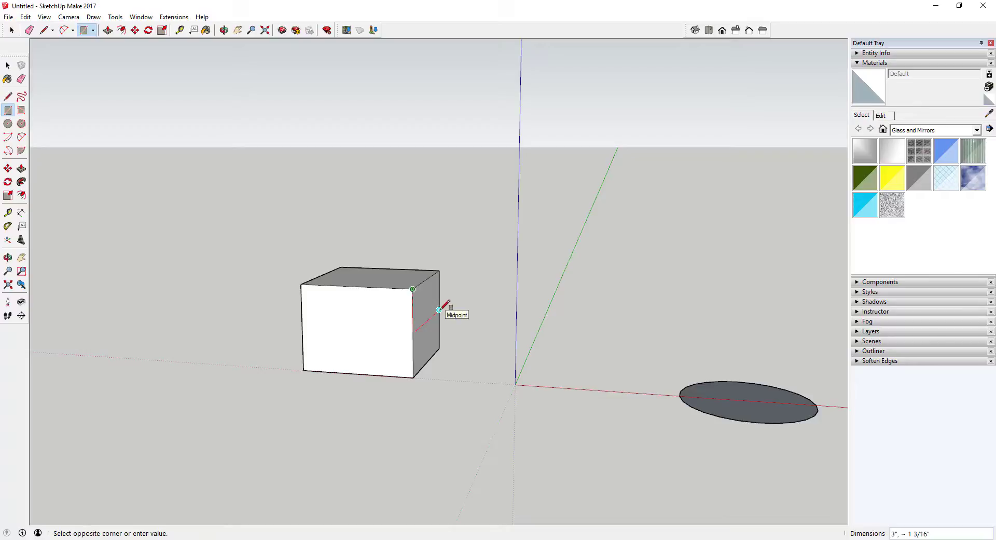
key(space)
key(p)
click(429, 308)
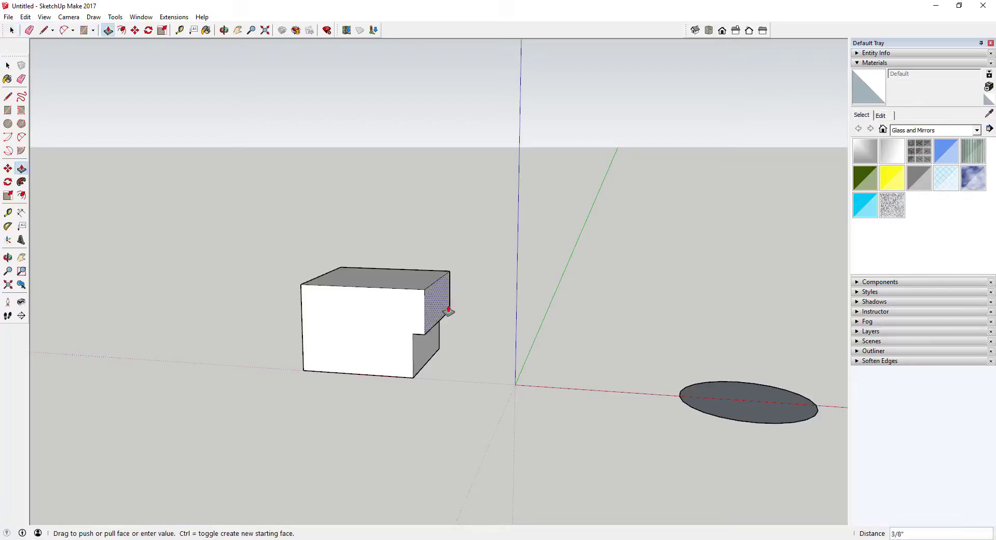
key(space)
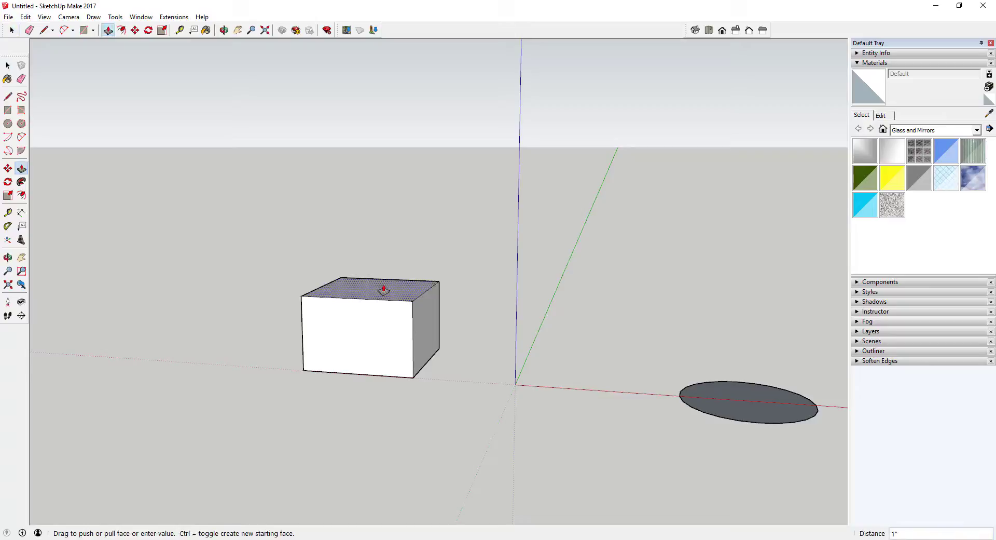
key(ctrl)
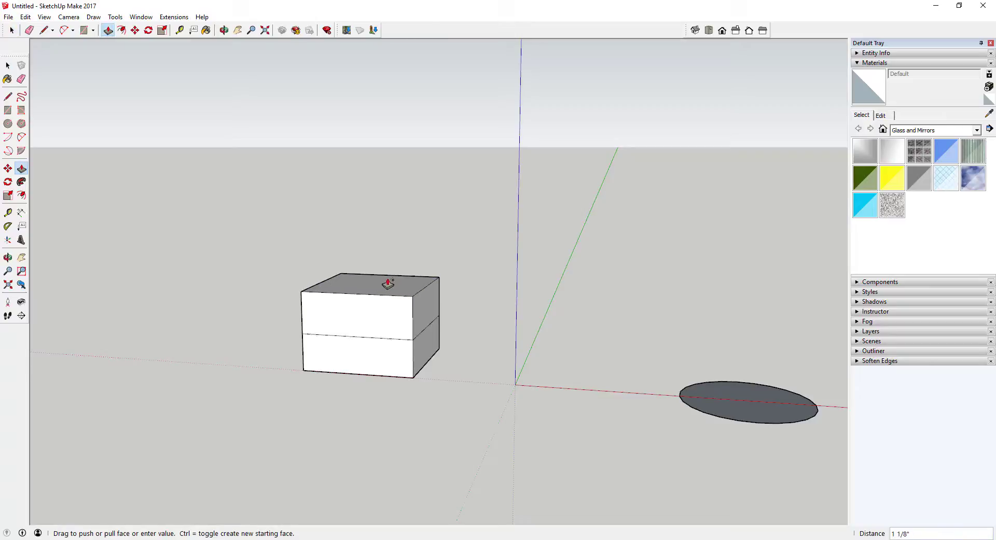
key(Return)
Try extending the upper layer's right face sideways about 1 5/8", then cancel.
click(434, 313)
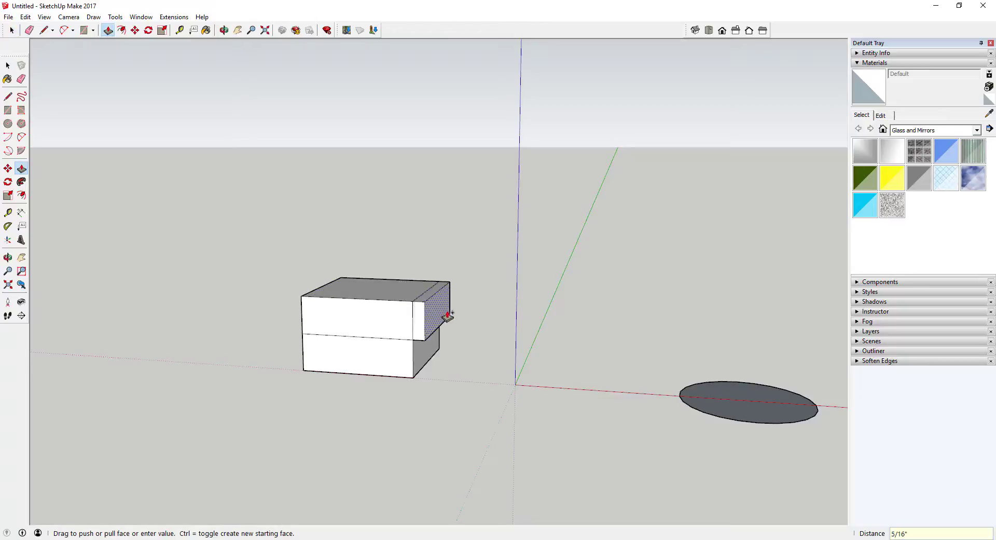
click(497, 321)
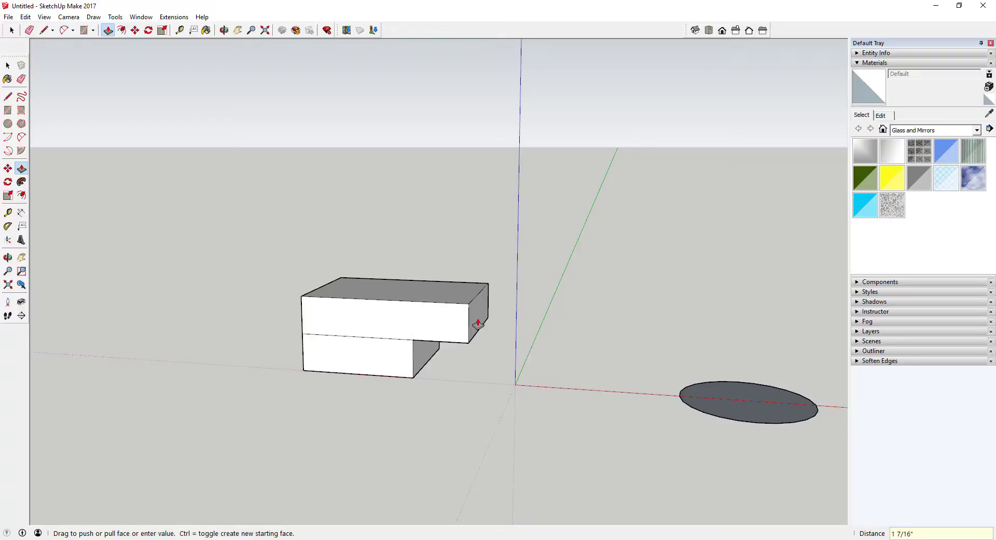
click(484, 318)
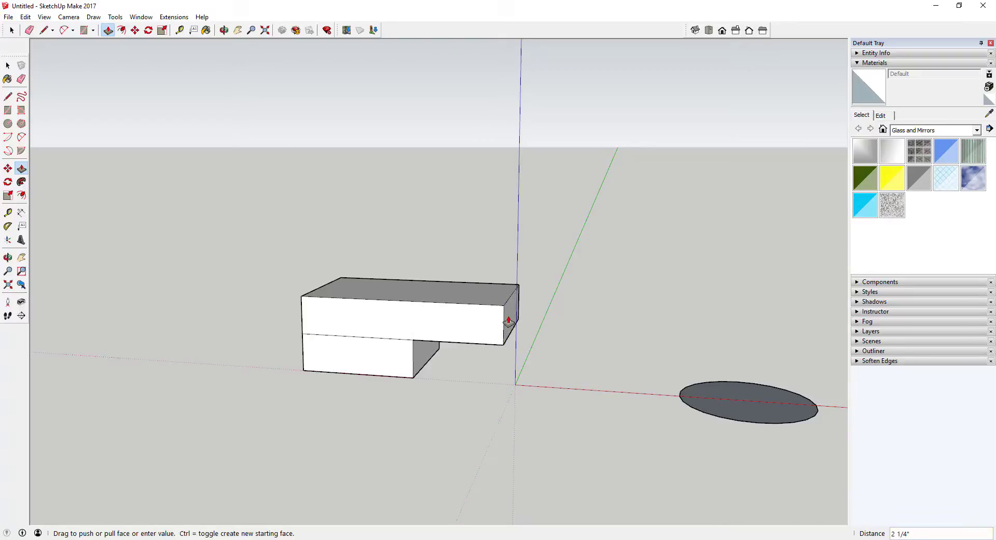
key(ctrl)
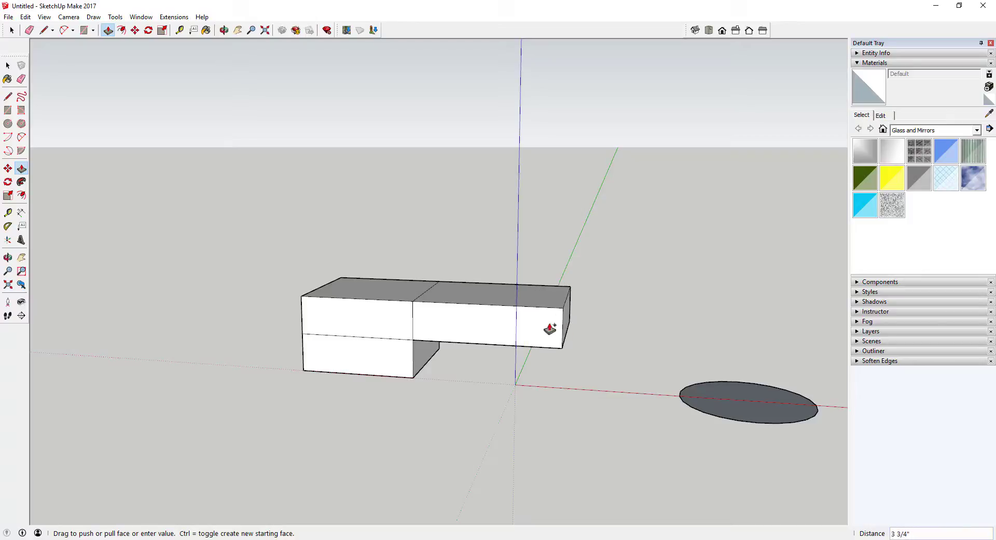
key(ctrl)
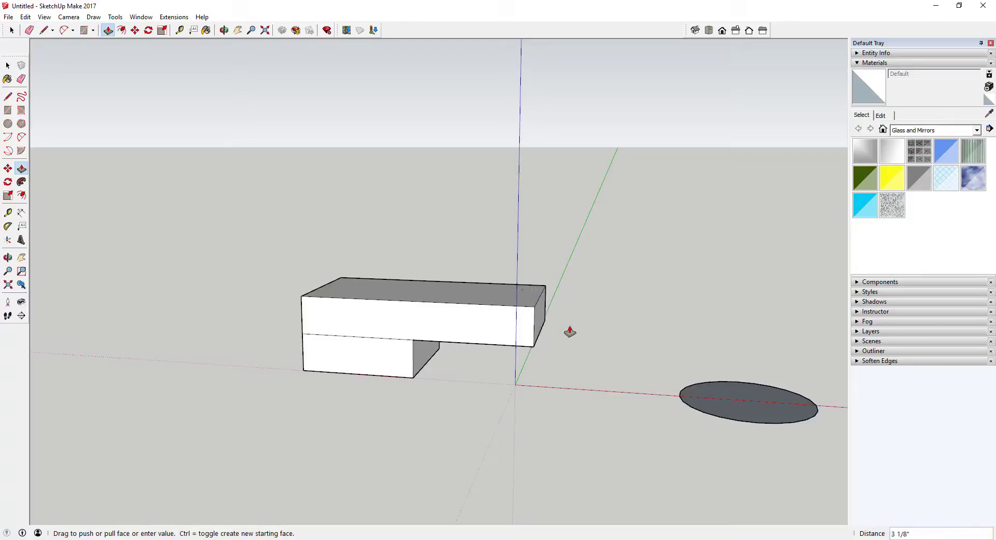
key(space)
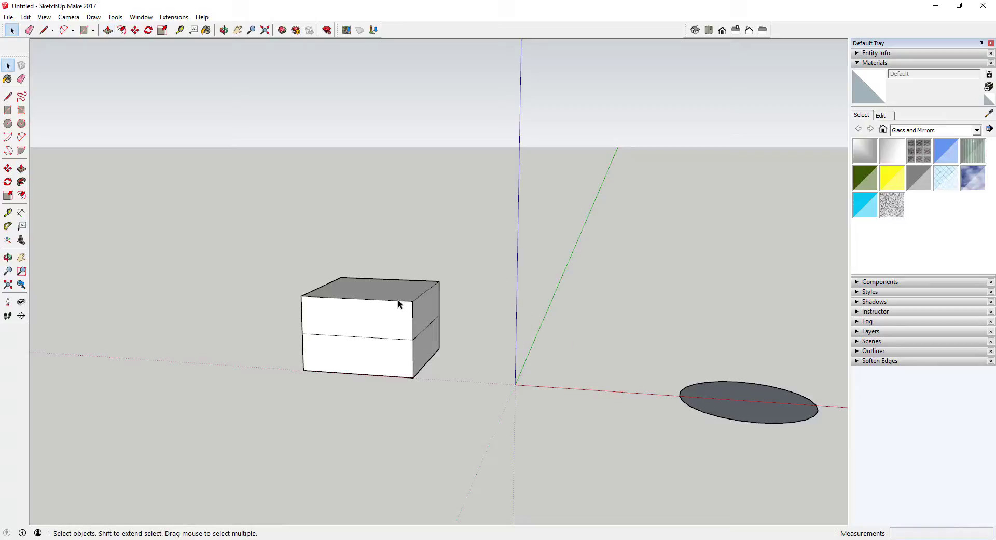
Ctrl-pull the top face 1" to add a third stacked layer.
key(p)
click(384, 291)
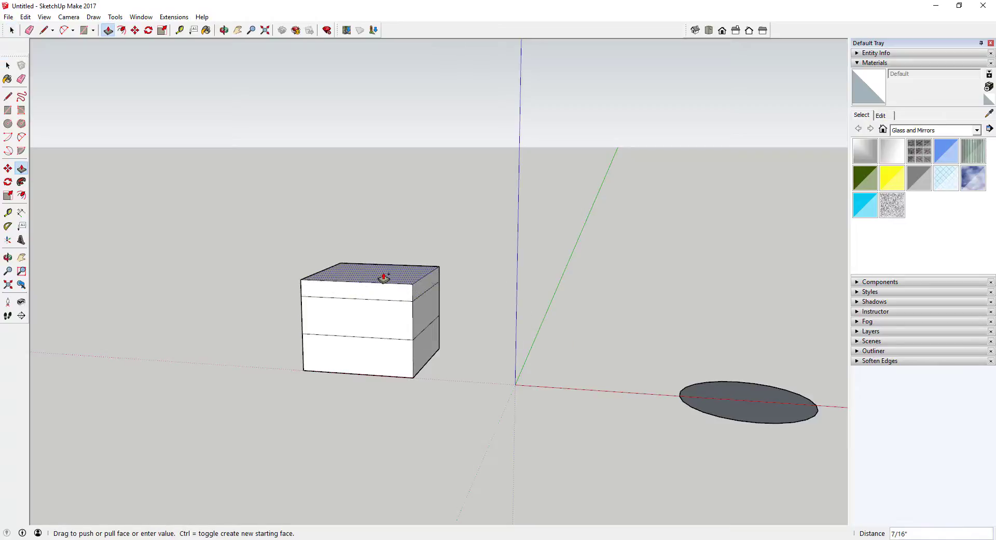
key(Return)
key(space)
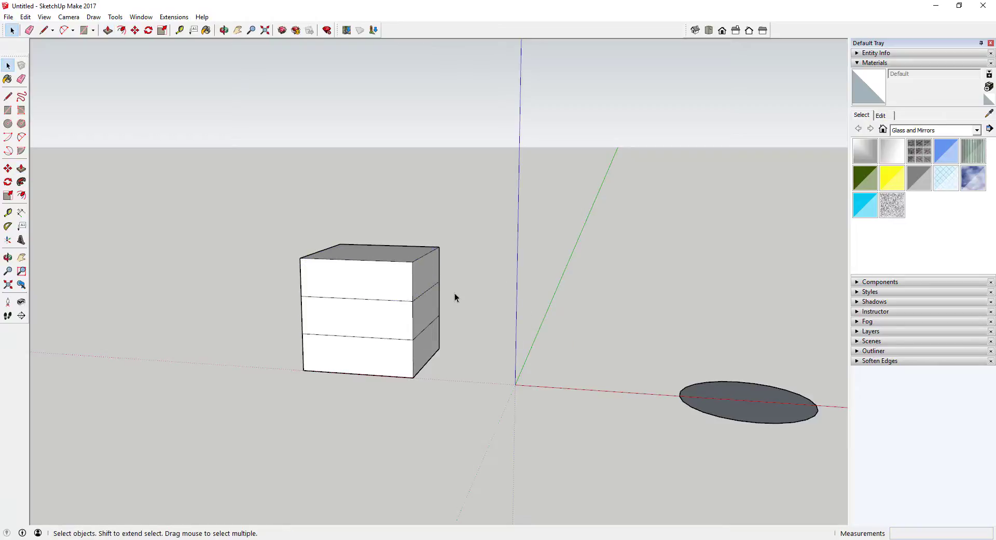
scroll(421, 327, up, 2)
Extend the middle layer's right face out to the origin, cancelling a front-face push.
key(p)
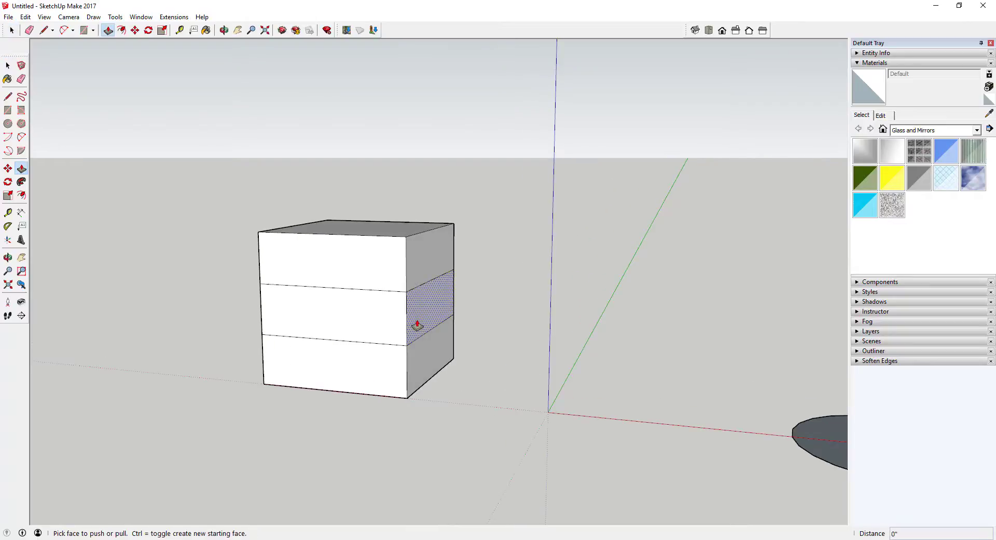
click(418, 325)
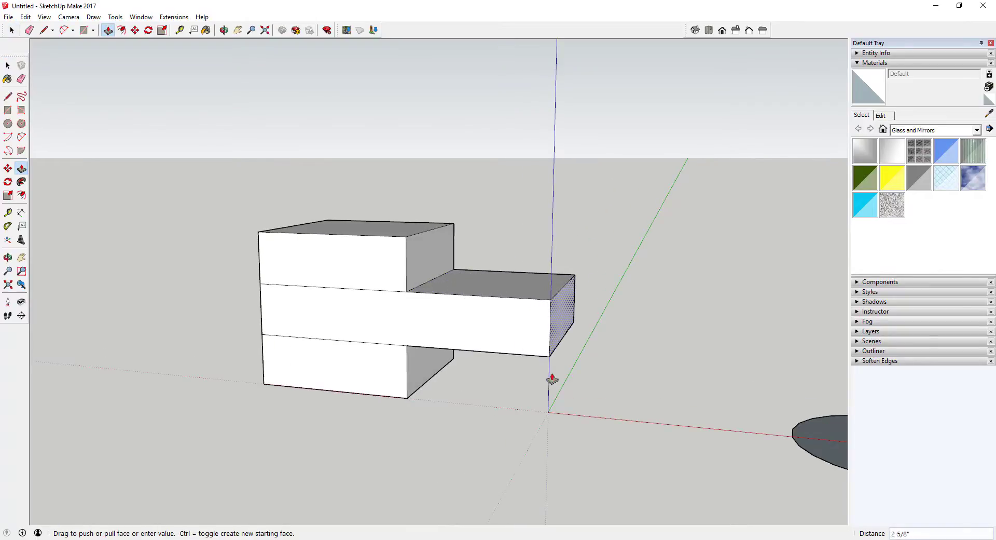
click(549, 413)
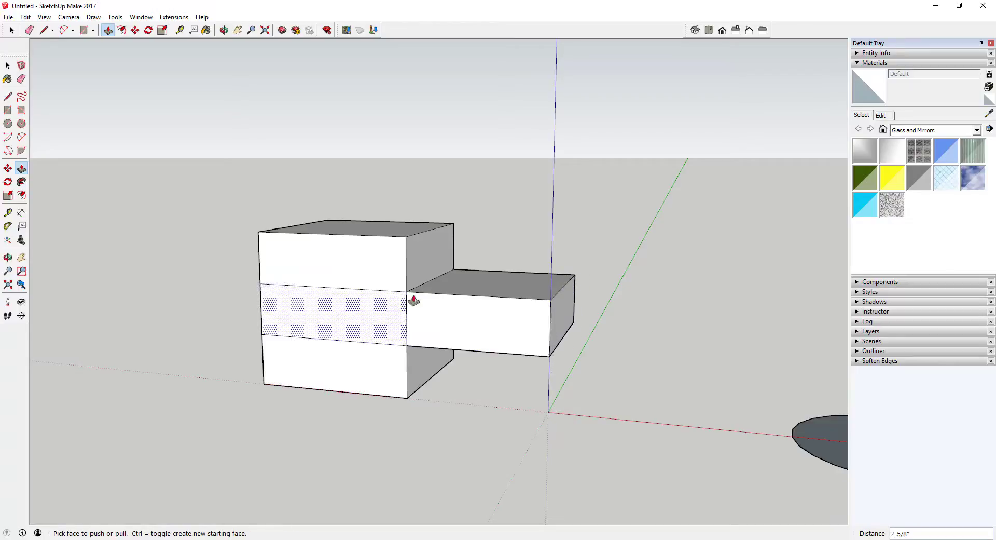
middle_drag(282, 308, 553, 313)
click(554, 314)
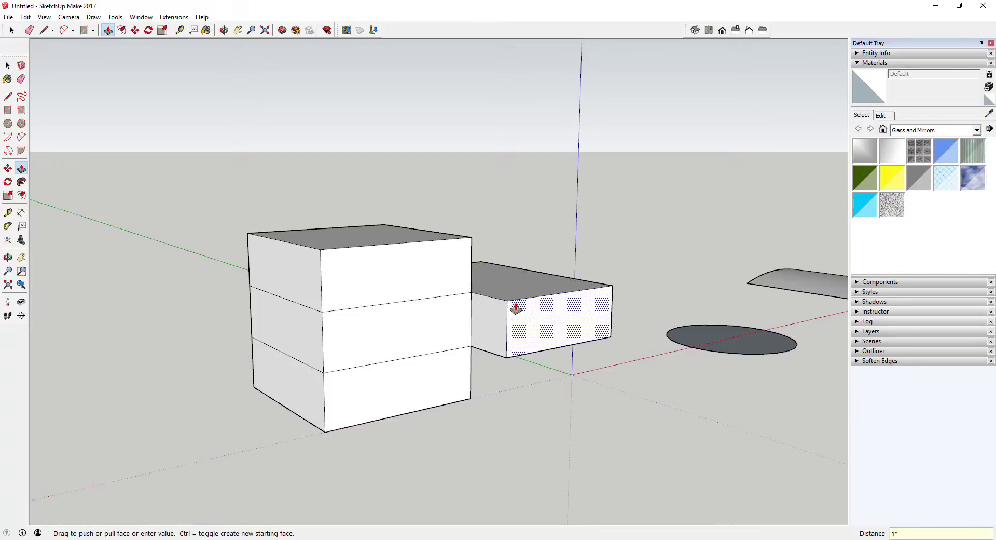
key(Escape)
key(ctrl)
Try raising and extending the right box forward, undoing both attempts.
click(509, 312)
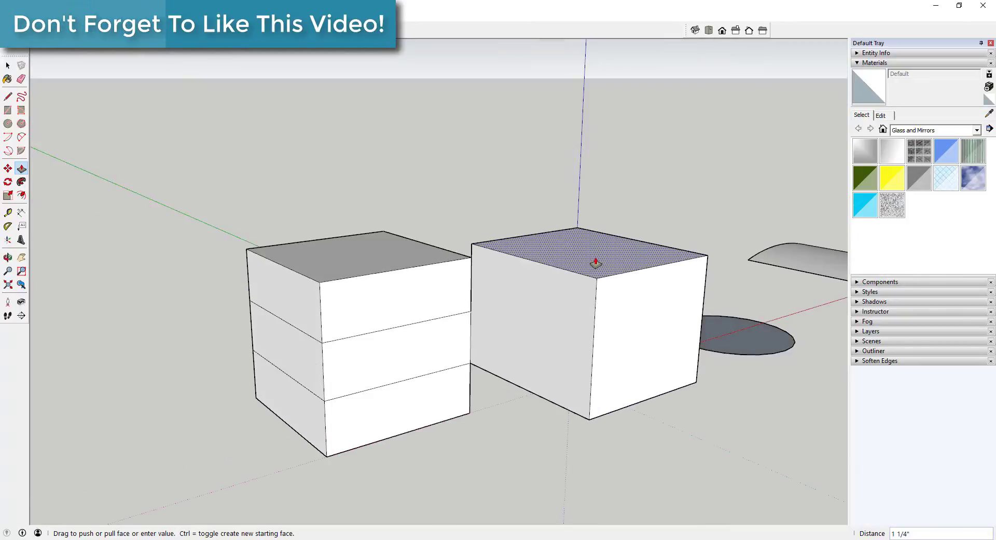
drag(596, 263, 468, 265)
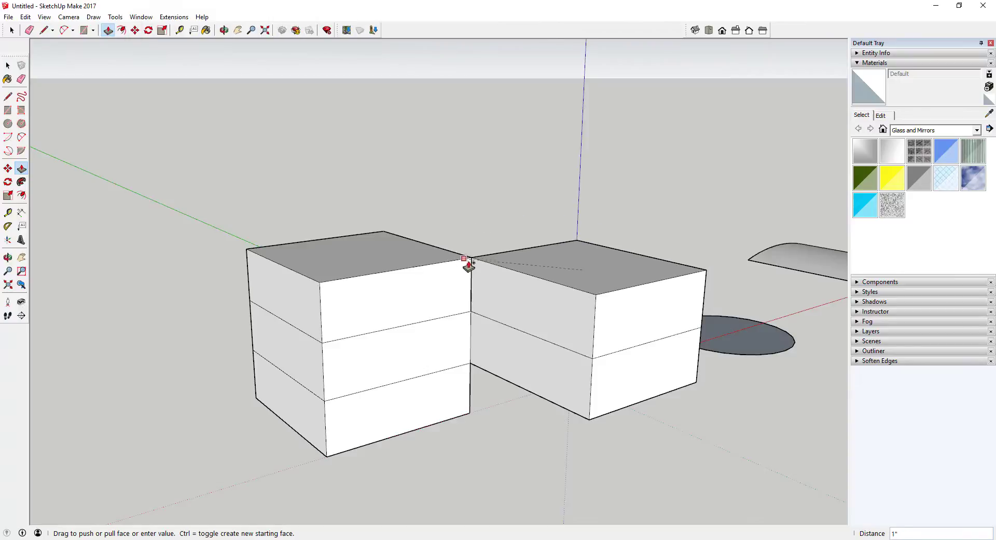
click(468, 265)
key(ctrl+z)
key(ctrl+z)
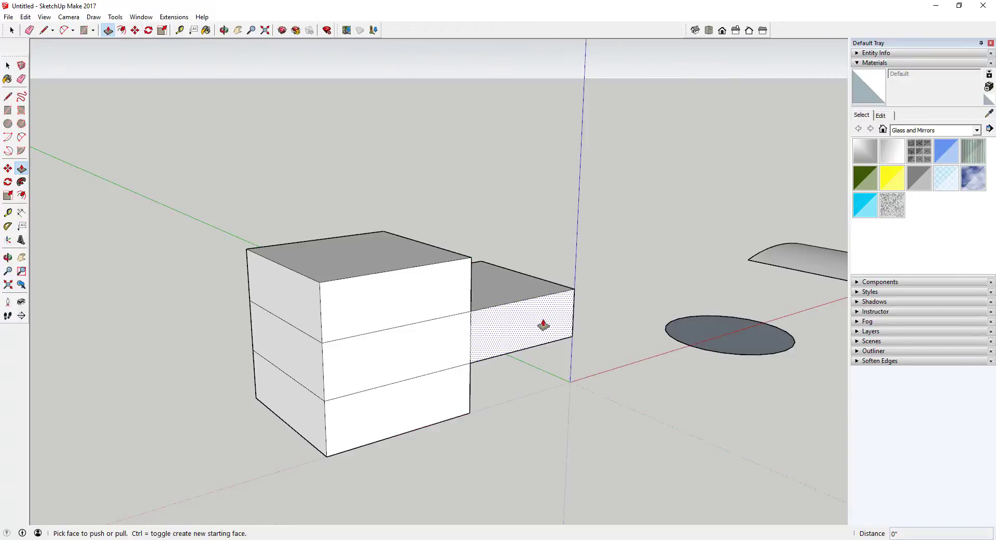
drag(543, 324, 474, 312)
key(space)
key(ctrl+z)
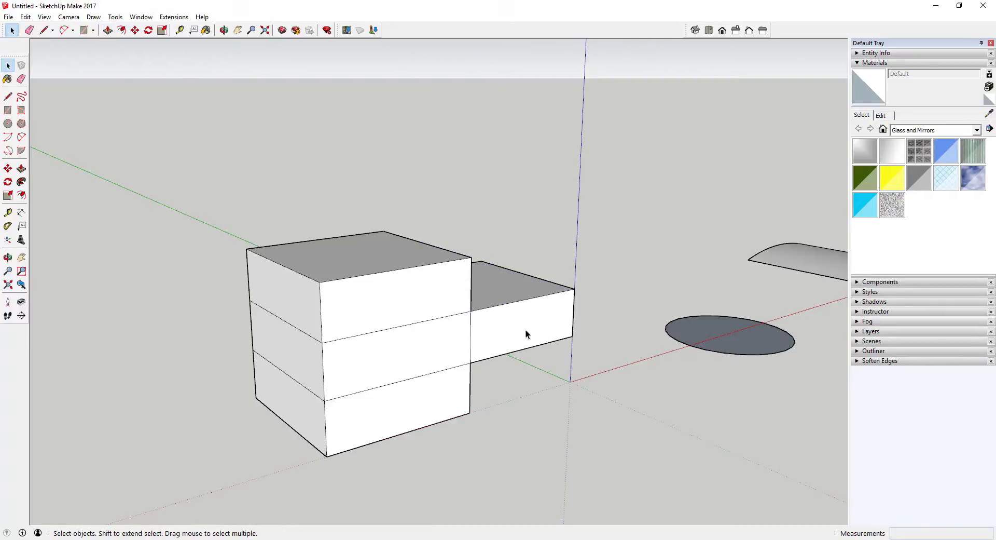
Lengthen the right box forward and undo a too-tall raise of its top.
key(p)
click(518, 335)
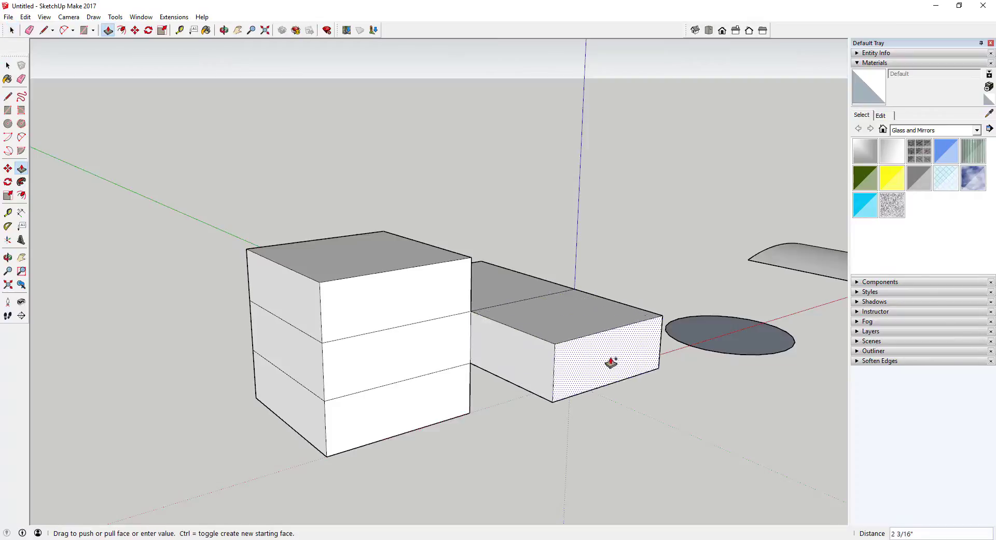
click(630, 362)
click(585, 327)
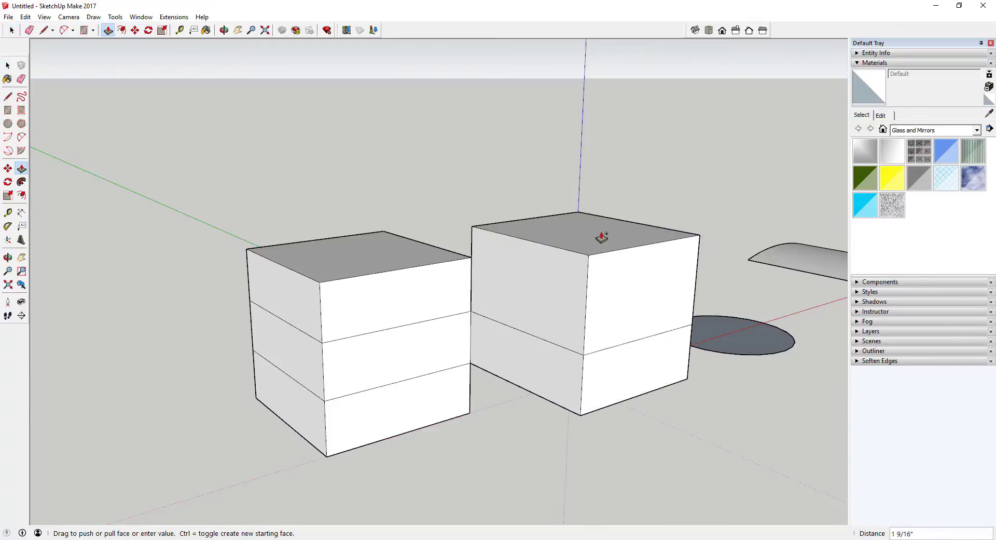
click(598, 229)
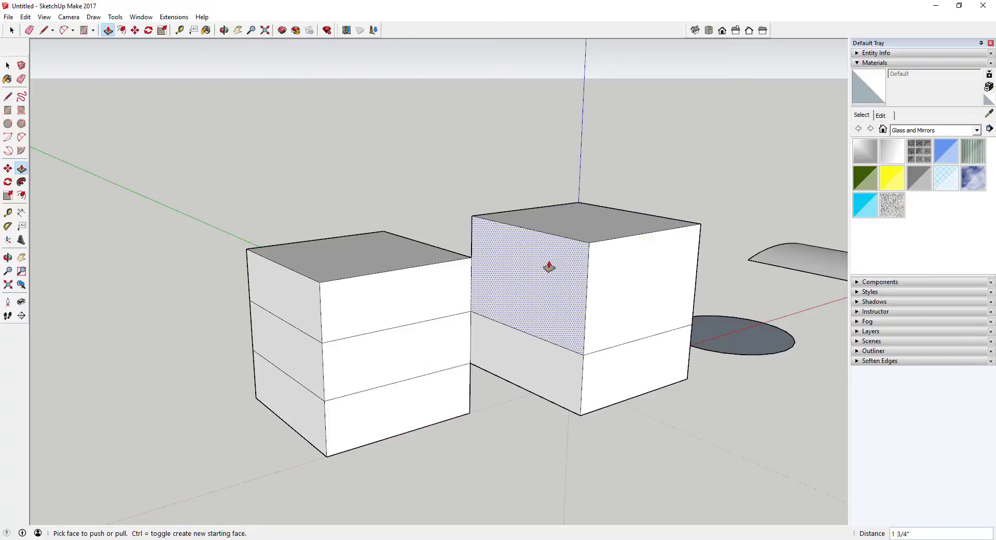
key(ctrl+z)
Raise the right box to the left box's height and push its upper block left to overhang.
click(583, 331)
click(585, 287)
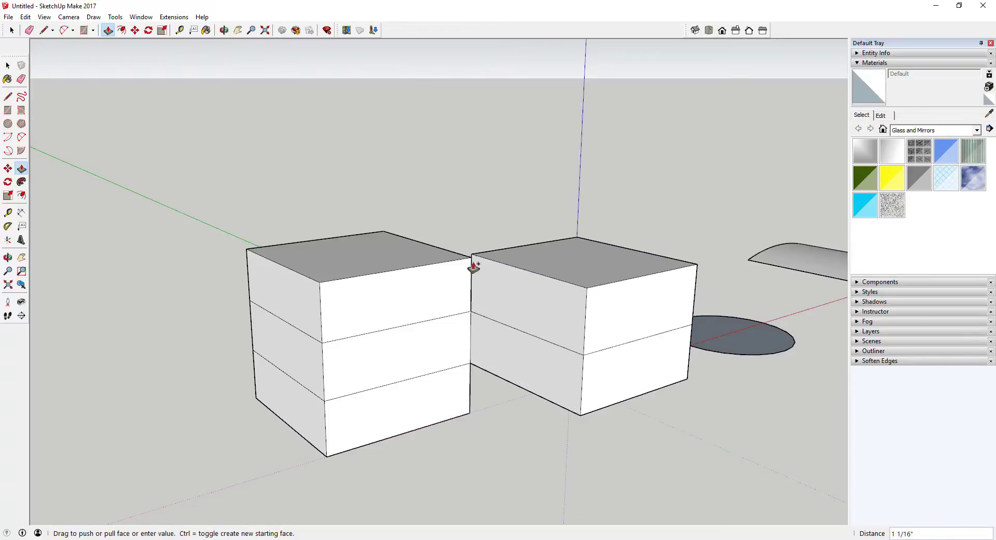
click(475, 270)
click(493, 311)
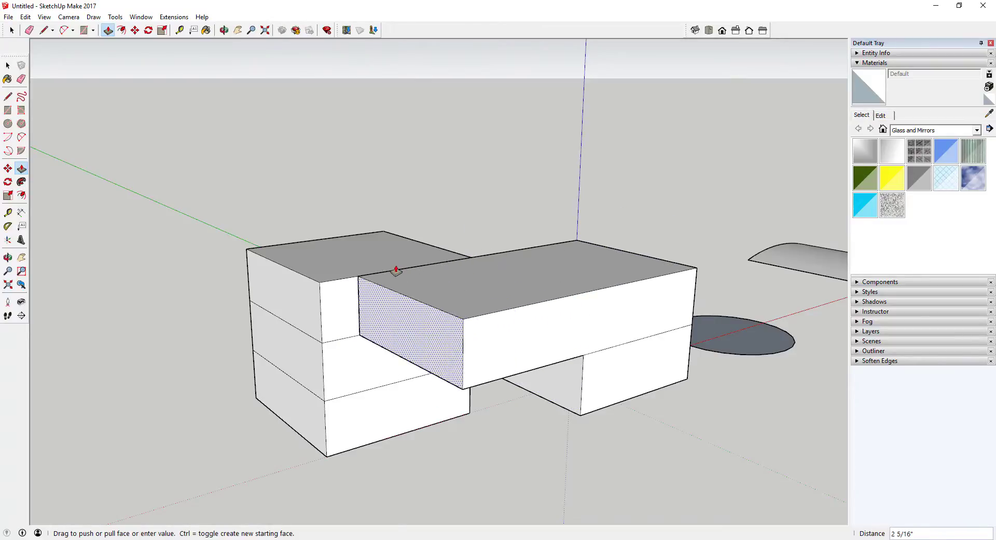
click(398, 273)
scroll(495, 285, down, 3)
Orbit to the disc and pull it up into a cylinder about 10 1/2" tall.
middle_drag(631, 304, 440, 264)
scroll(487, 278, down, 2)
scroll(586, 312, up, 3)
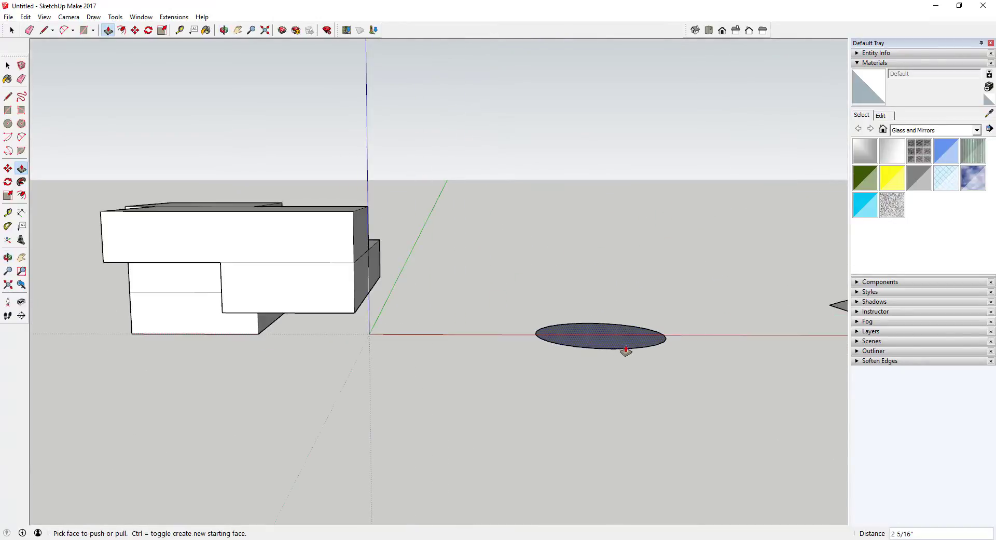
scroll(623, 358, down, 2)
scroll(591, 338, up, 3)
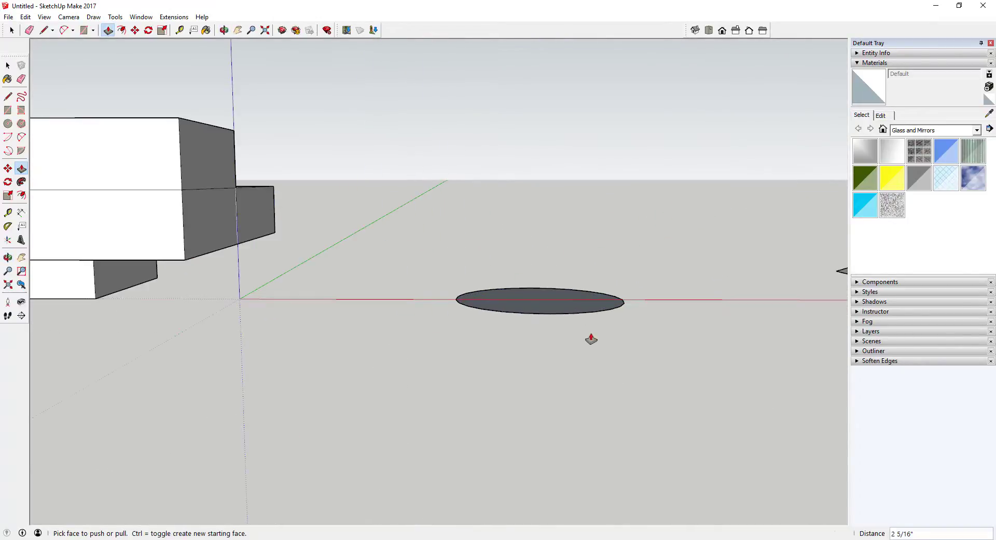
middle_drag(591, 338, 528, 302)
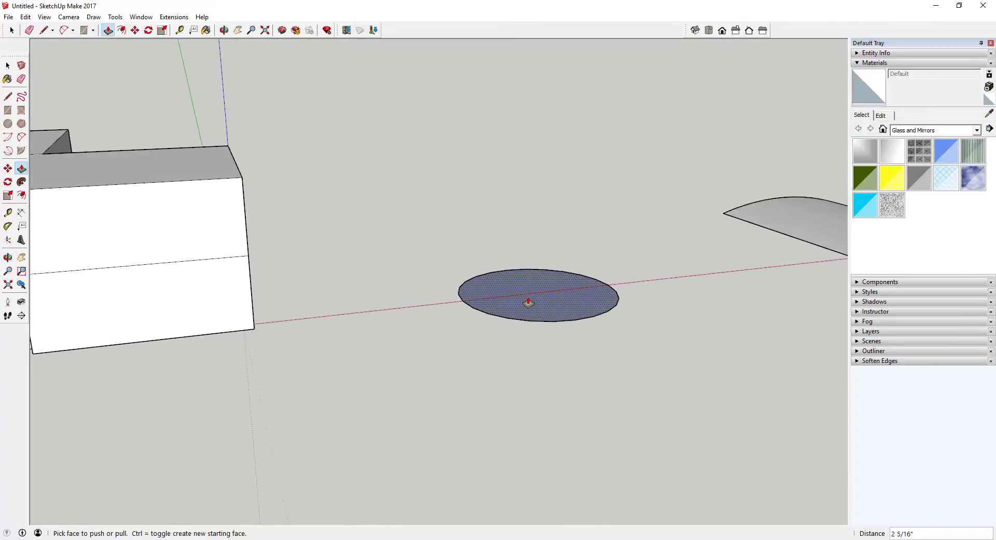
click(528, 302)
scroll(534, 234, down, 3)
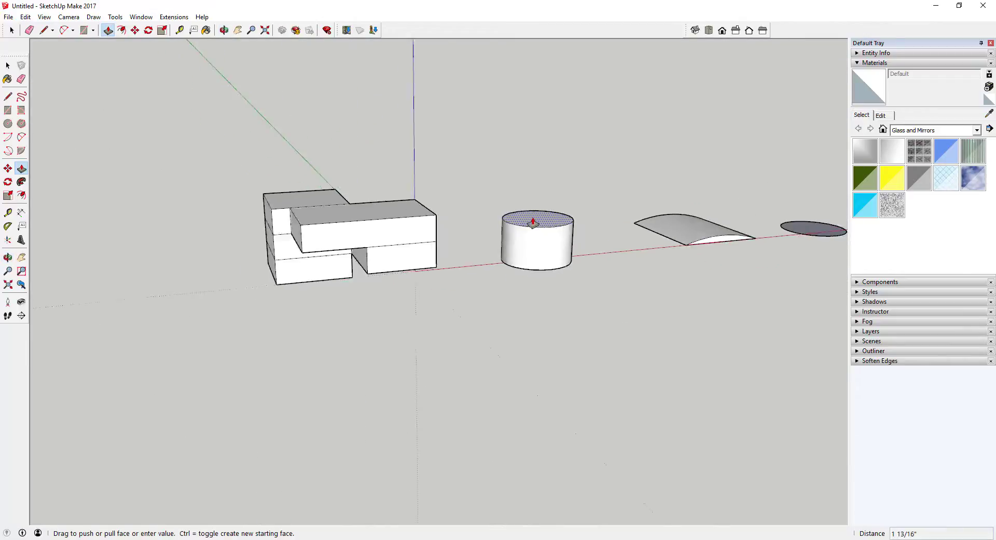
scroll(531, 200, down, 4)
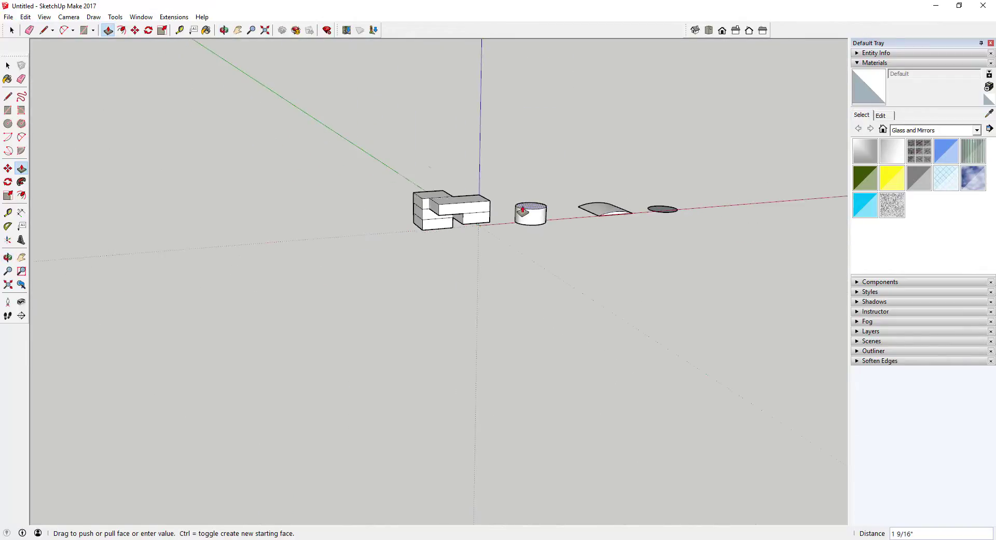
click(534, 161)
scroll(532, 165, up, 5)
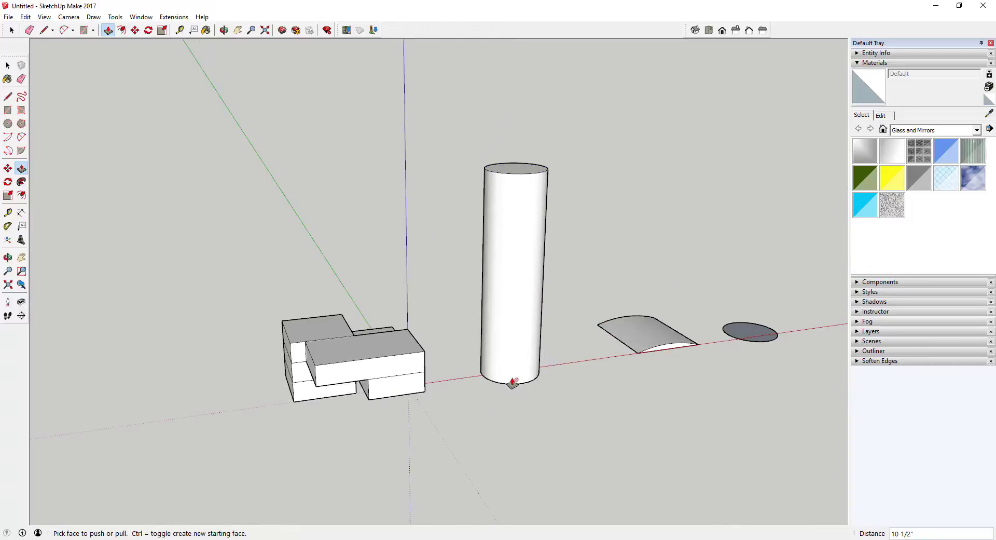
click(518, 171)
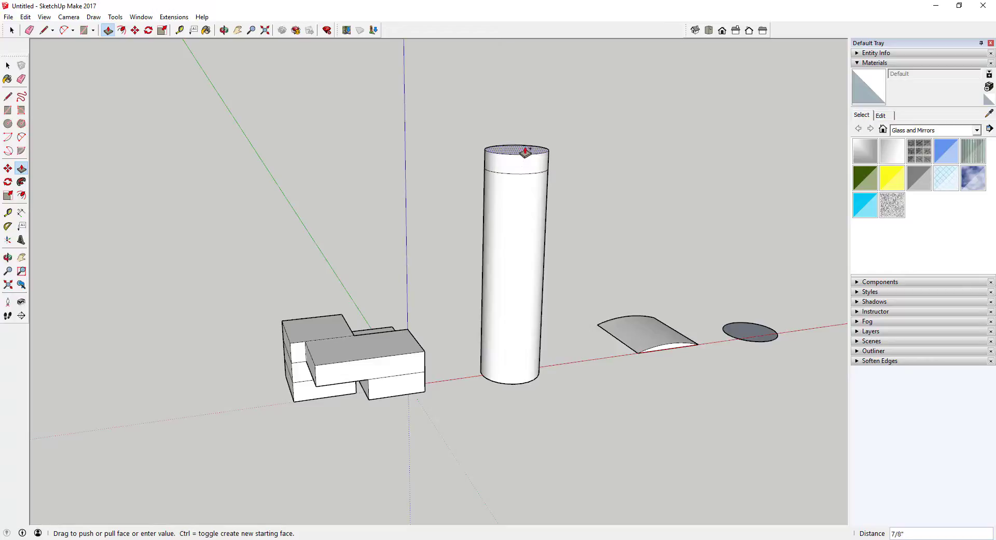
Add a short band at the cylinder's top and scale the top face inward into a shoulder.
click(524, 156)
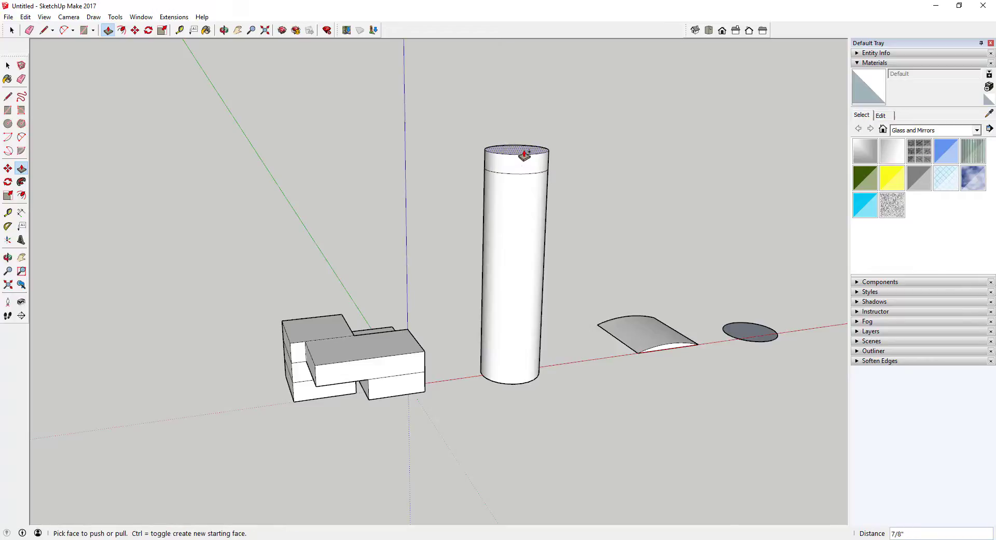
key(space)
key(s)
click(511, 154)
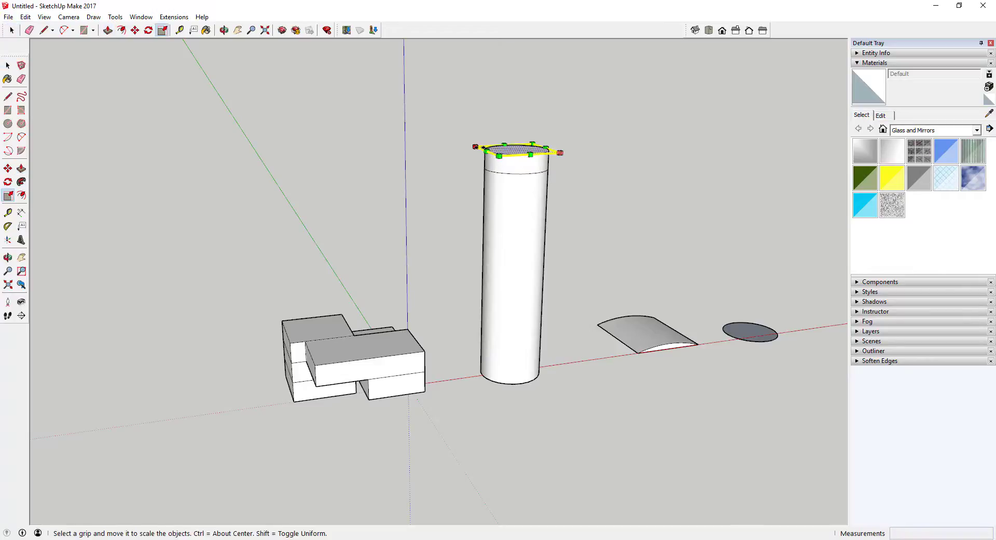
drag(474, 146, 482, 148)
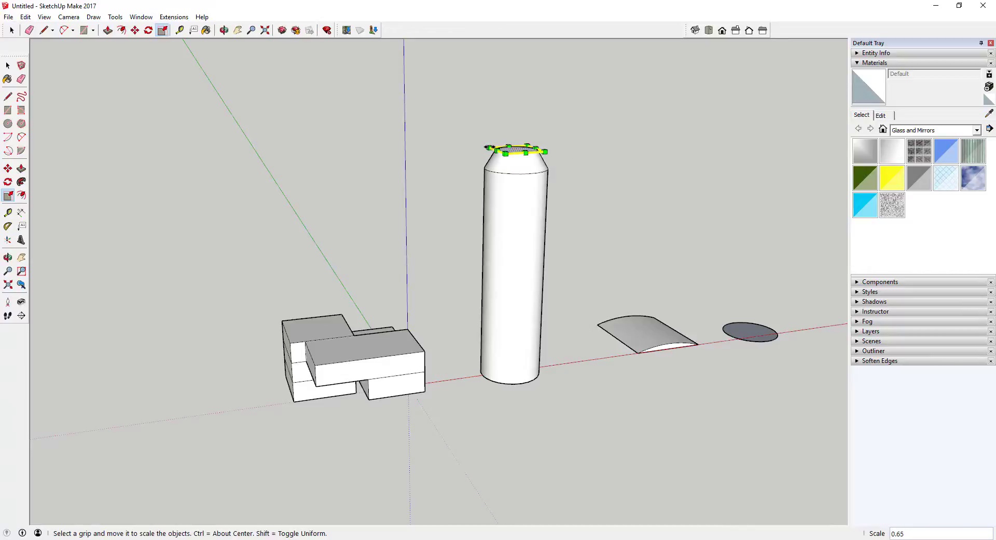
Pull the narrowed top face upward to form the bottle's neck.
key(p)
click(513, 153)
scroll(525, 70, down, 4)
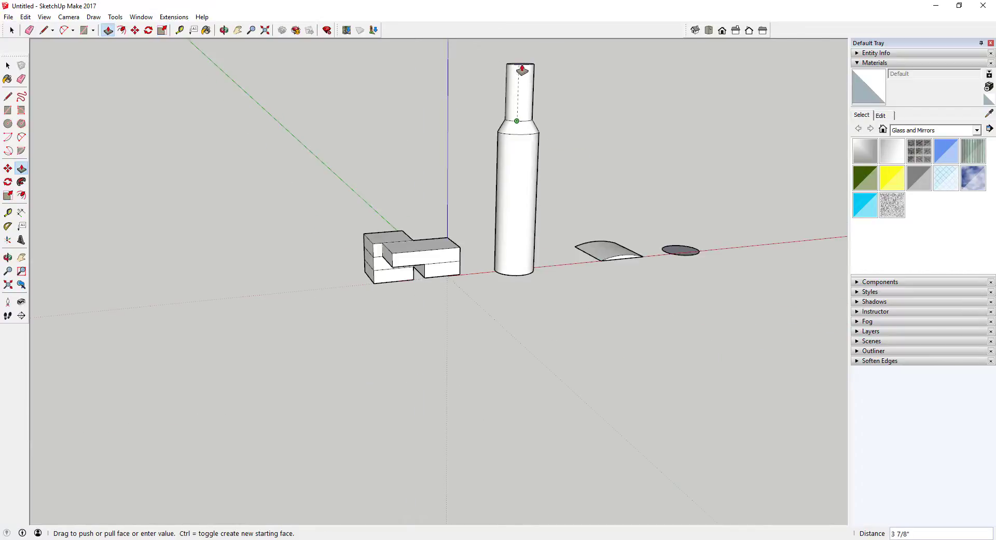
click(525, 54)
scroll(517, 220, up, 5)
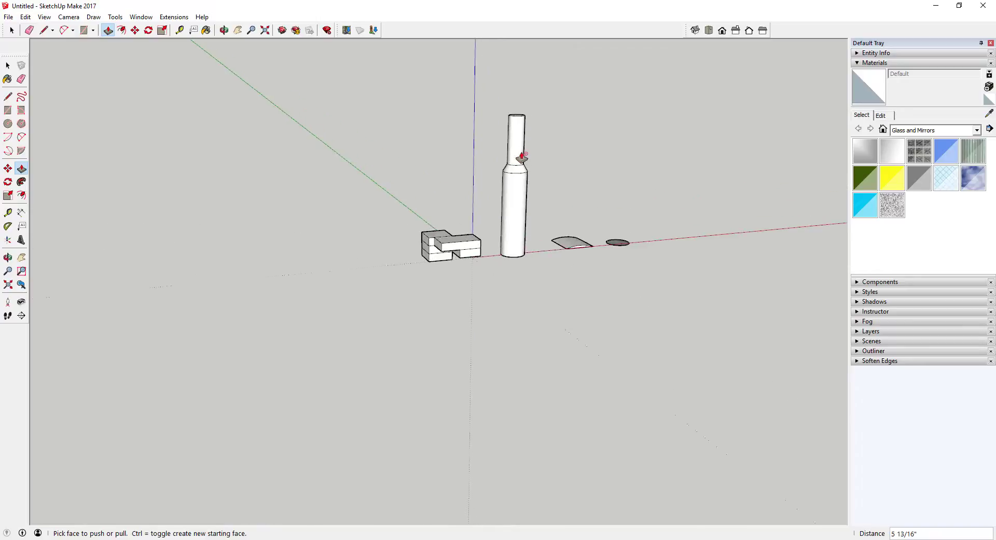
scroll(521, 286, down, 3)
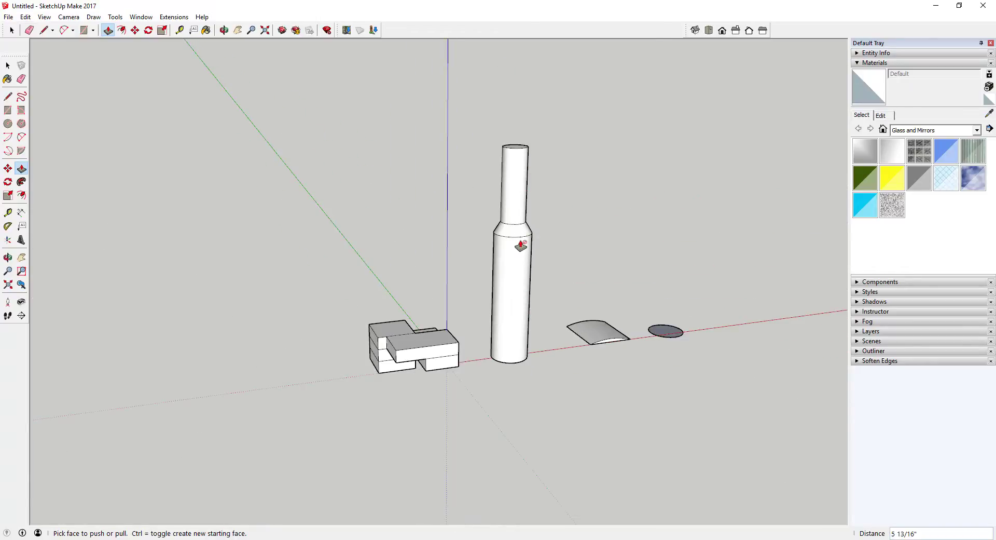
scroll(574, 327, up, 6)
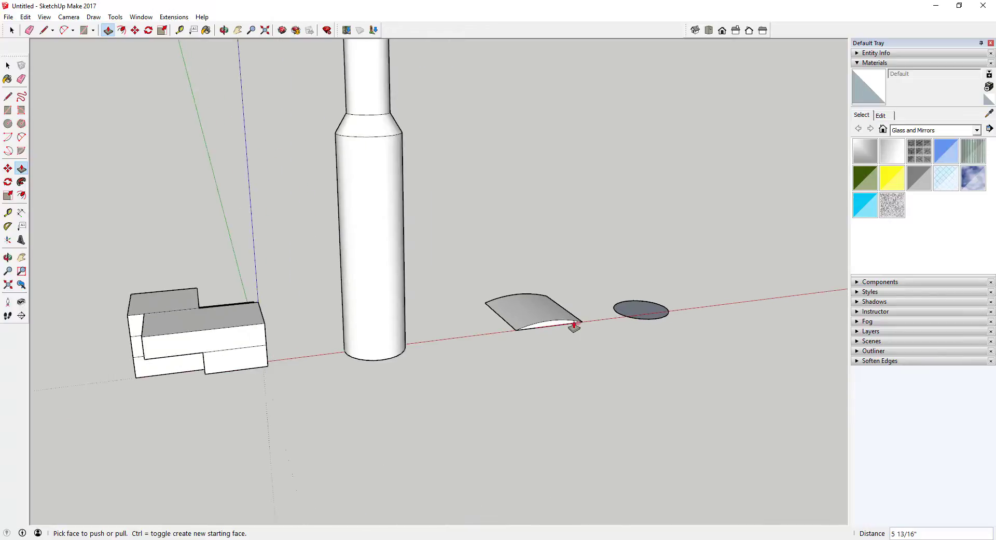
Extend the curved arc surface's end face outward in four short stages.
click(519, 334)
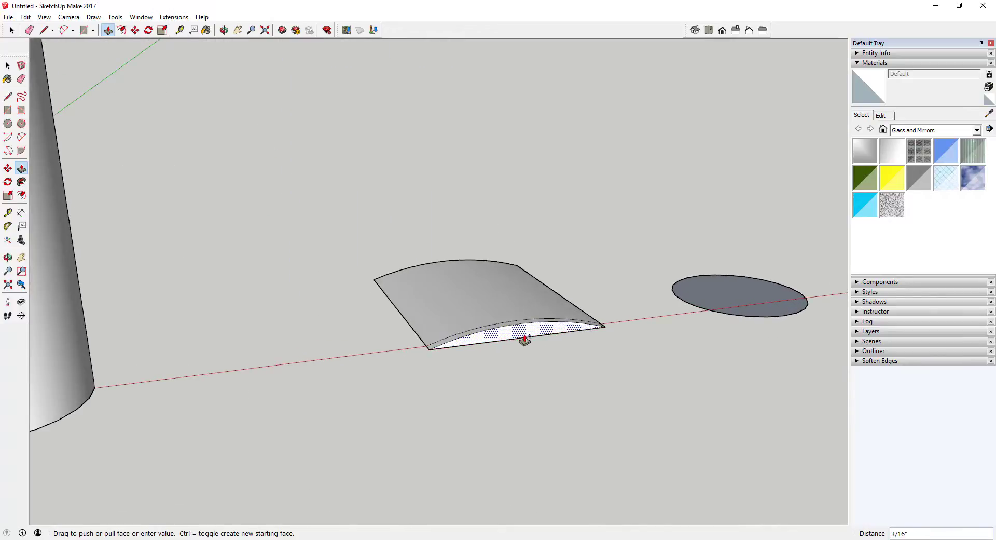
click(550, 353)
click(550, 357)
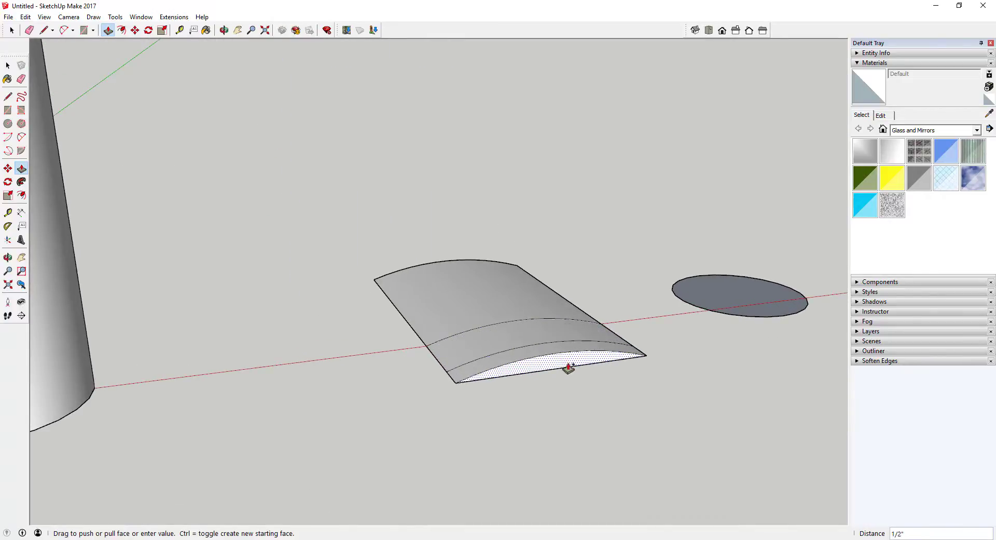
click(578, 387)
click(576, 385)
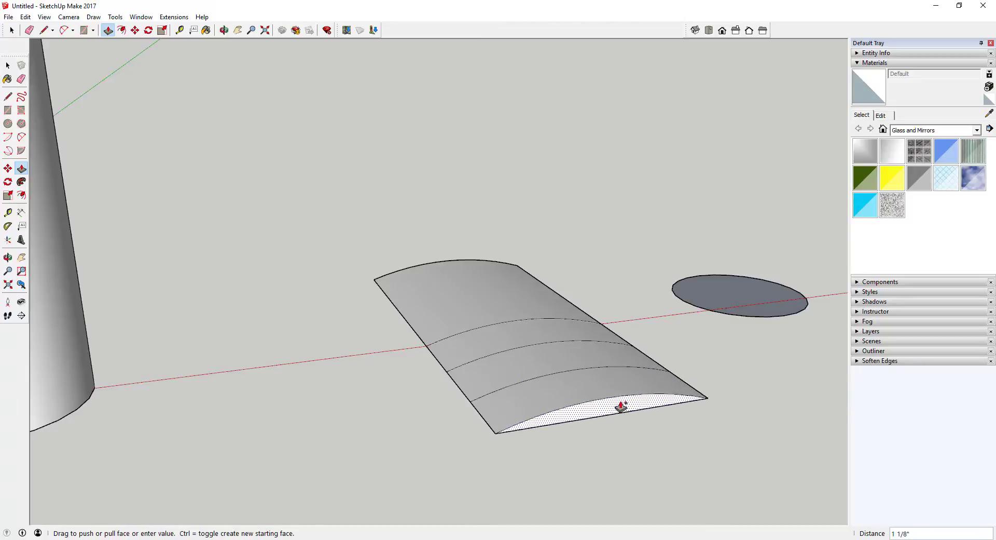
click(629, 413)
click(621, 420)
click(681, 461)
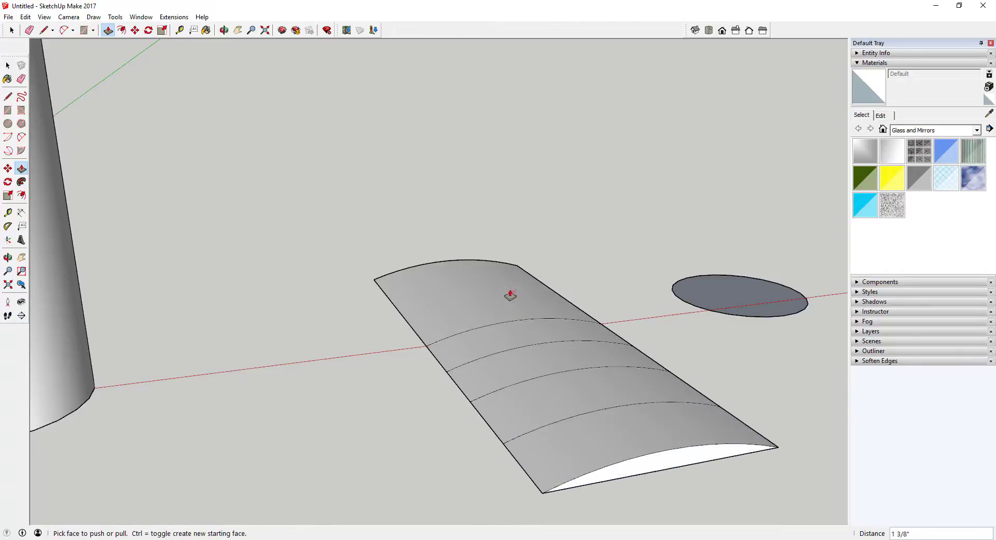
scroll(509, 297, down, 5)
middle_drag(617, 352, 540, 366)
scroll(508, 315, up, 2)
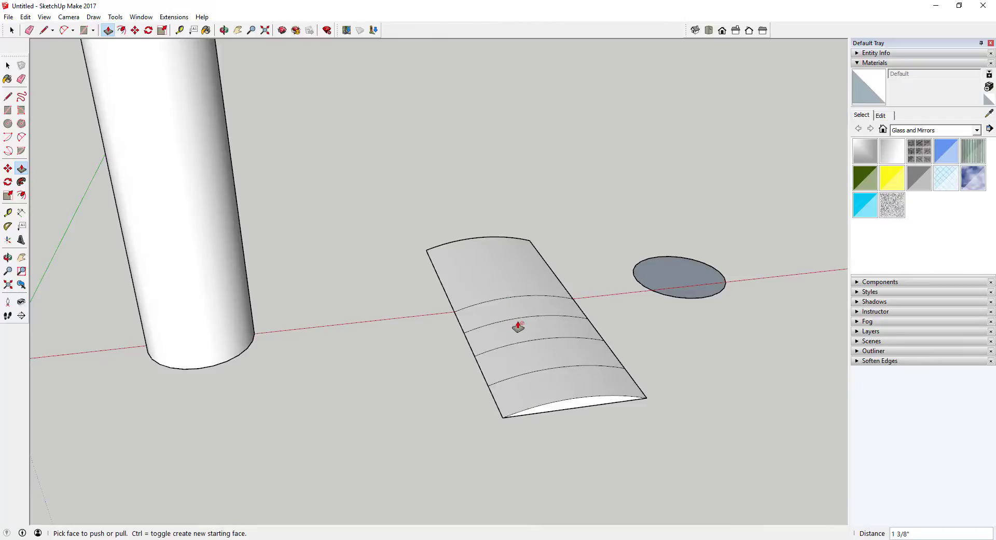
key(space)
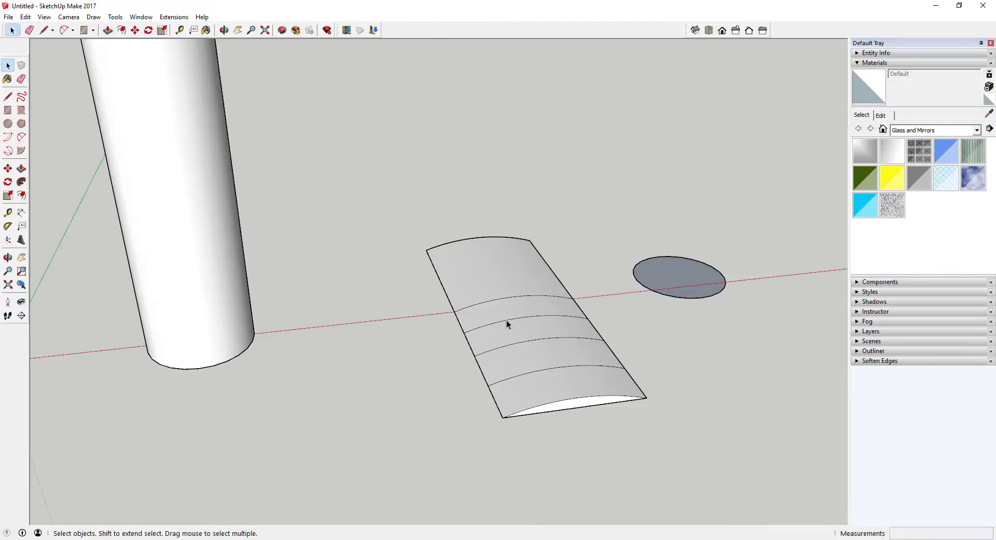
Scale the two middle arcs inward to pinch the surface and shift them down it.
click(507, 319)
shift+click(537, 338)
key(s)
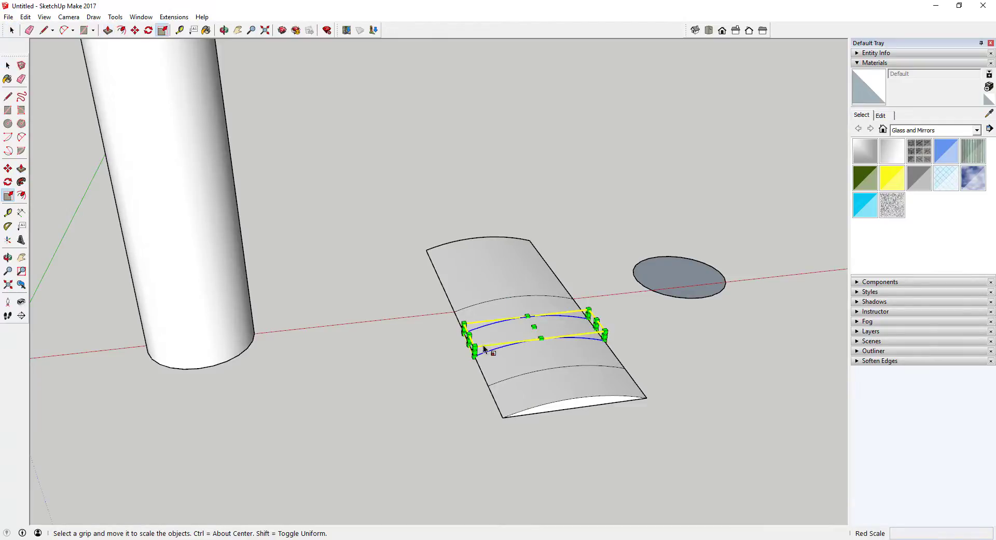
drag(460, 340, 494, 337)
key(space)
scroll(539, 340, up, 3)
mouse_move(532, 342)
middle_down()
mouse_move(559, 319)
mouse_move(543, 329)
middle_up()
key(m)
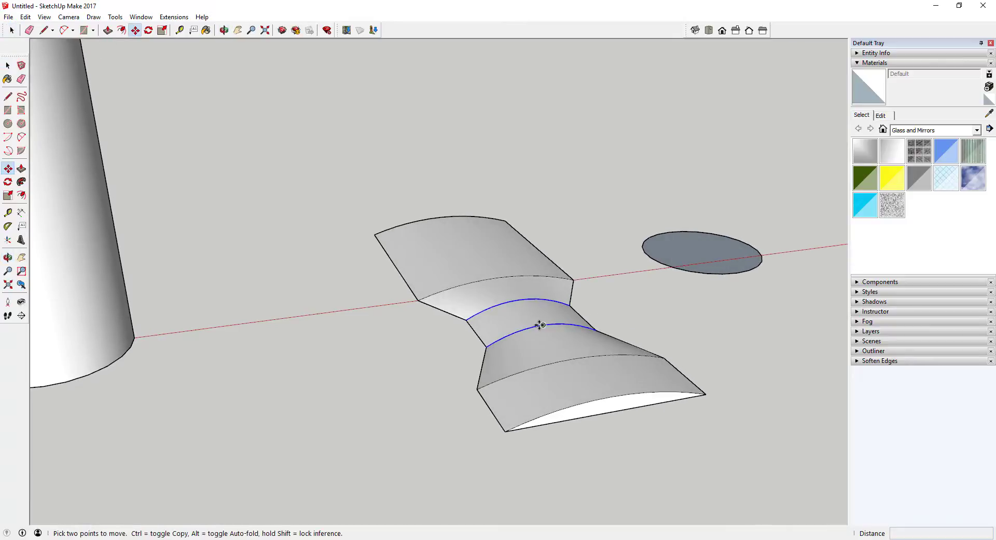
drag(541, 326, 552, 338)
key(space)
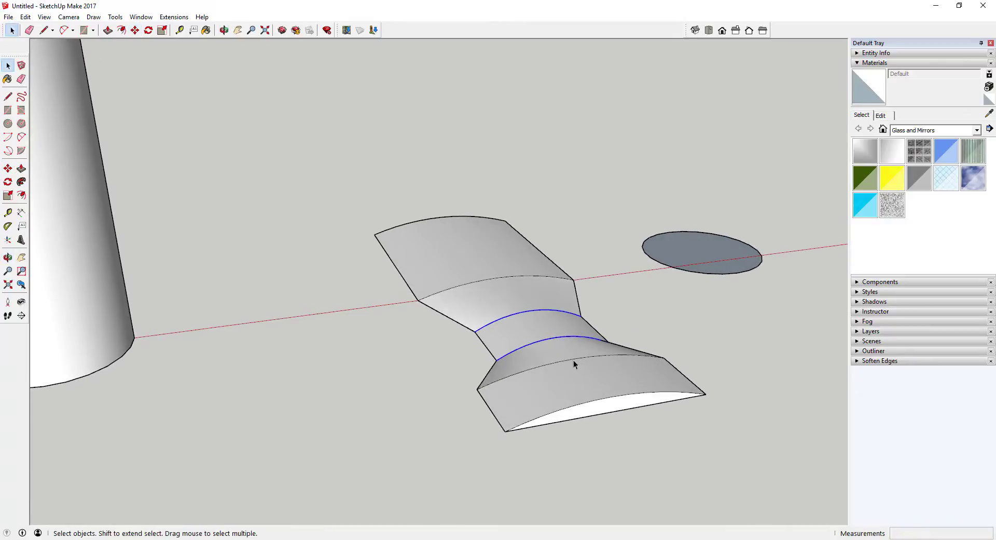
Scale the front arc 1.5 times about its center so the near end flares wider.
click(573, 360)
key(s)
drag(477, 382, 416, 391)
key(space)
scroll(698, 315, down, 1)
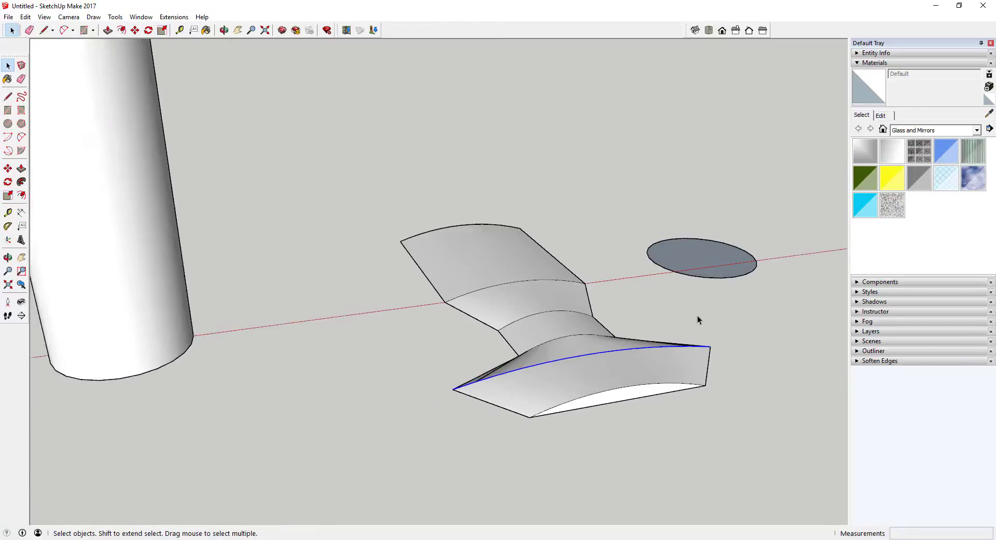
middle_drag(697, 316, 518, 337)
scroll(518, 337, down, 3)
scroll(569, 360, up, 2)
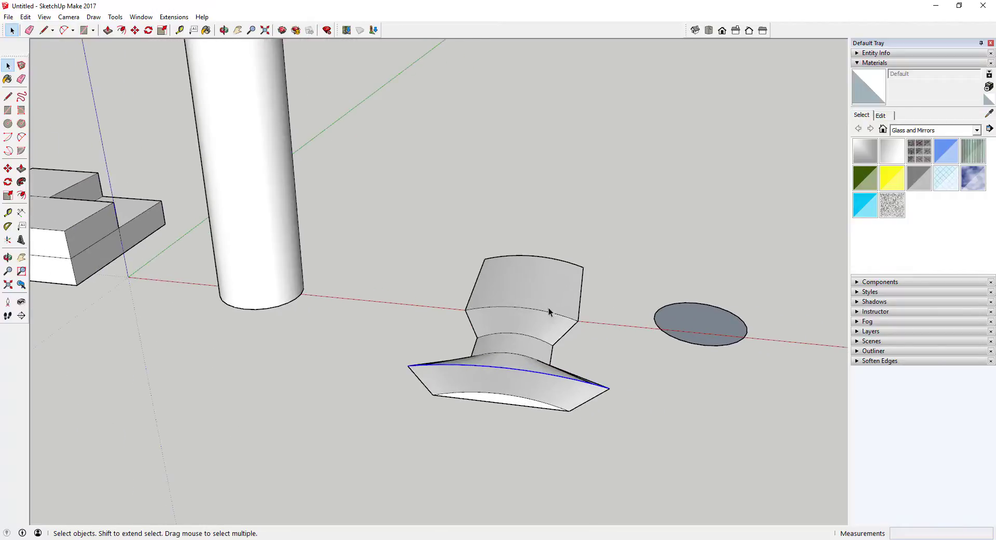
Move the flat ellipse to the right along the red axis.
scroll(549, 310, down, 2)
scroll(591, 312, up, 2)
key(m)
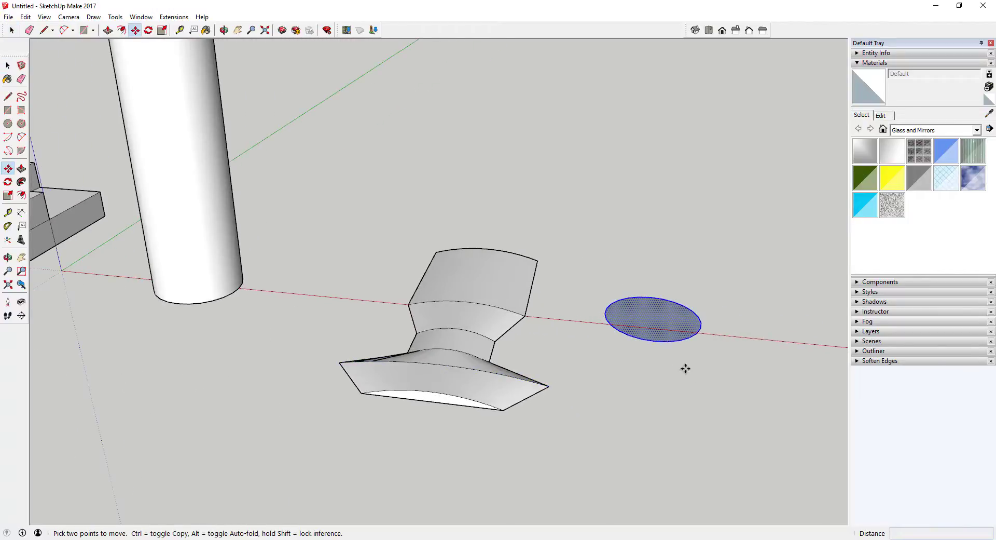
click(711, 319)
click(772, 333)
scroll(609, 291, down, 4)
scroll(710, 313, up, 6)
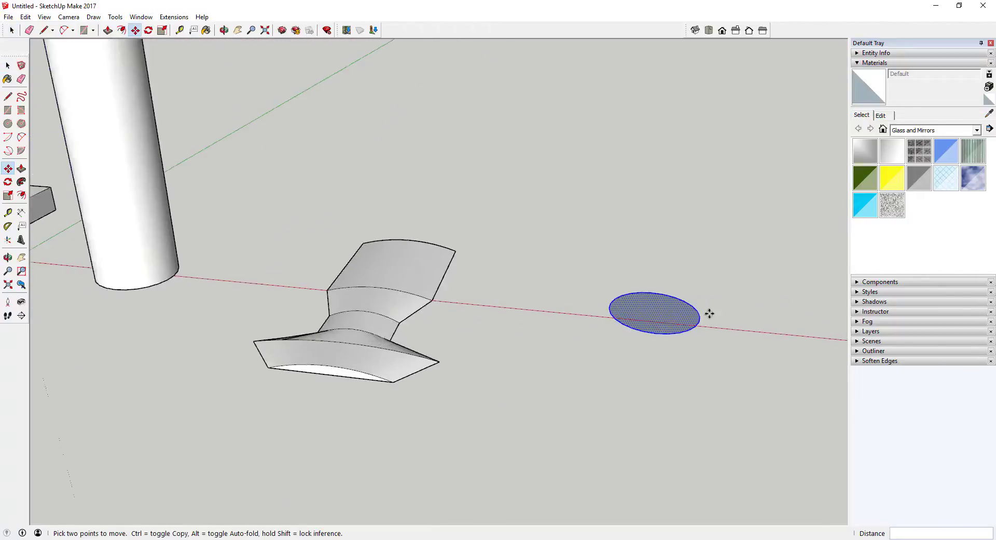
Pull the ellipse face up 1 inch, then undo it back to a flat ellipse.
key(space)
click(645, 314)
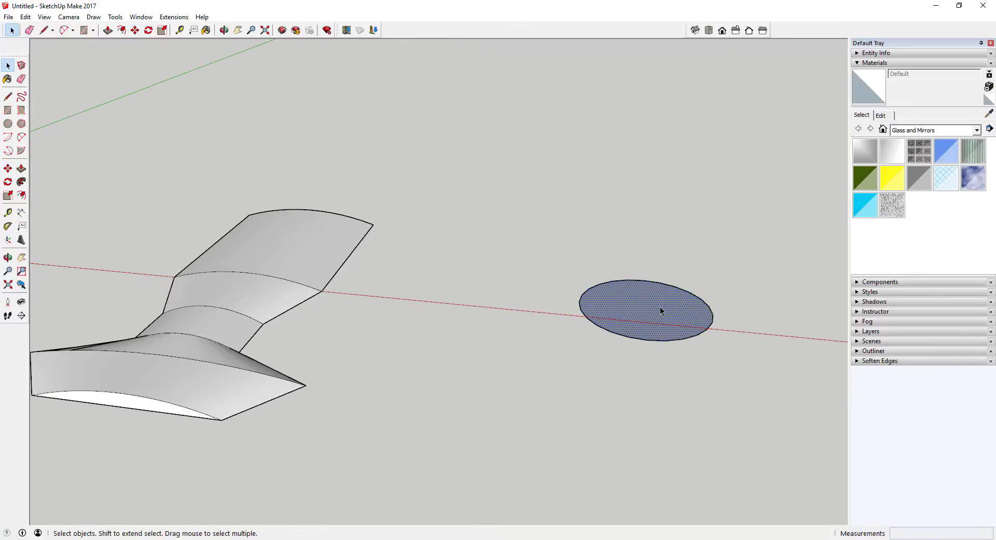
key(p)
click(661, 310)
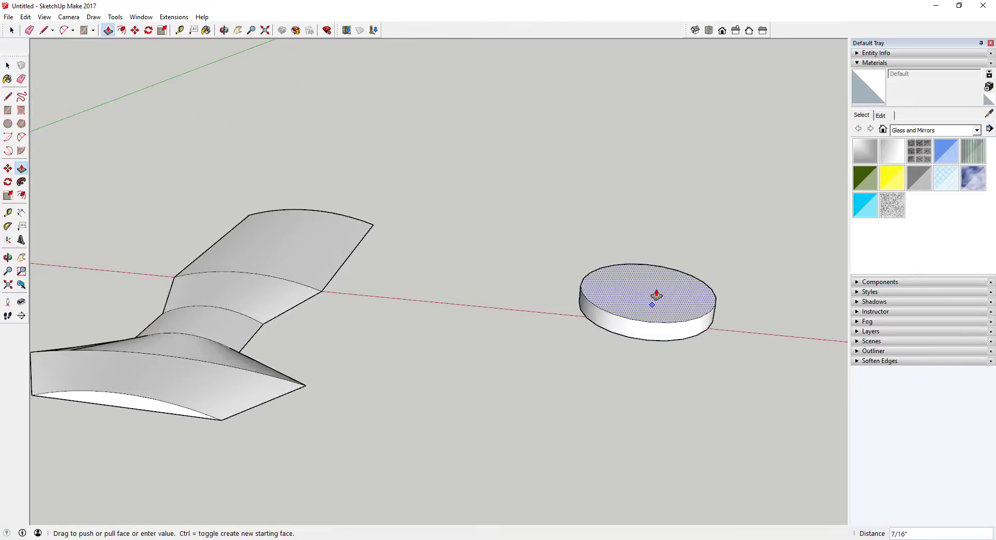
text(1)
key(Return)
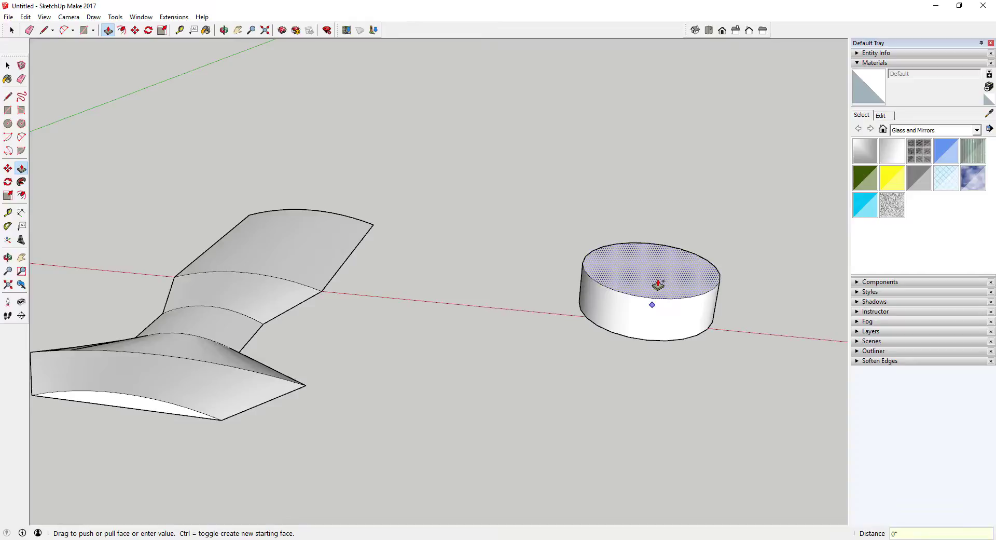
click(658, 285)
key(space)
key(ctrl+z)
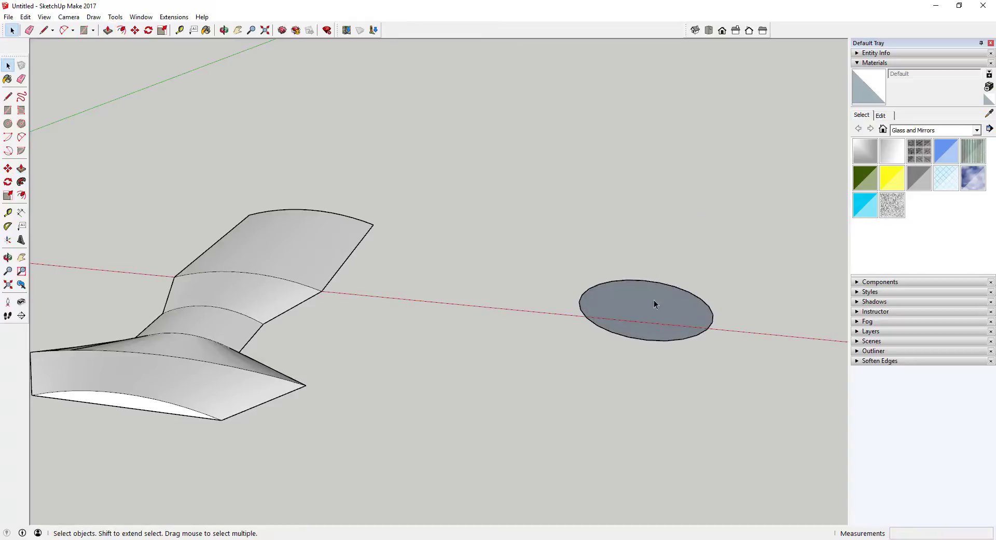
Pull the ellipse into a thin cylinder and add a half-inch band on top.
key(p)
click(649, 317)
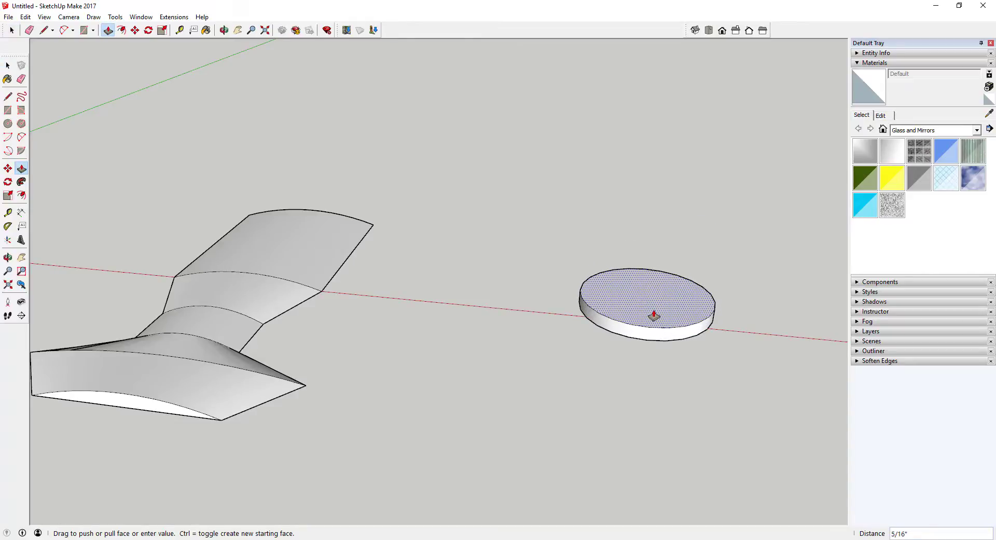
click(655, 299)
key(space)
key(p)
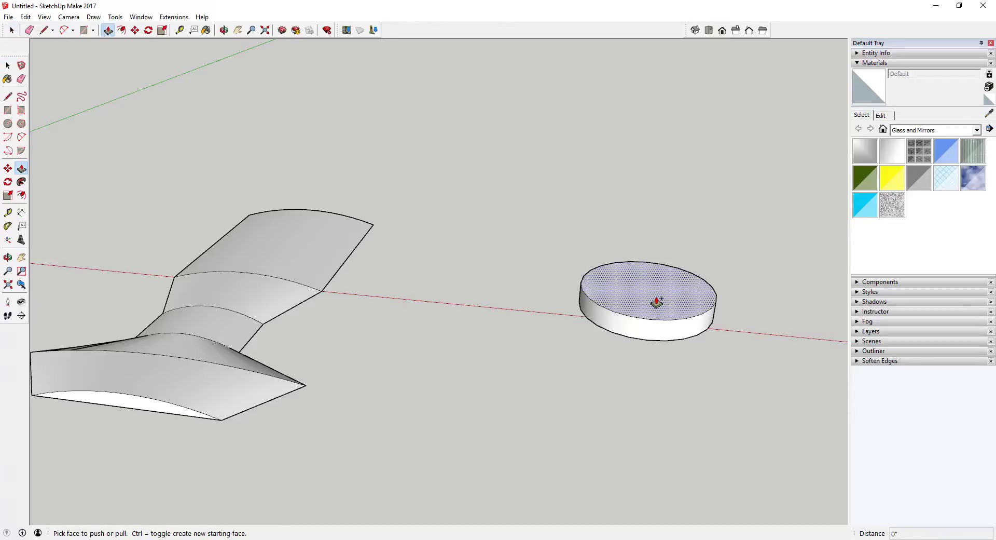
click(654, 300)
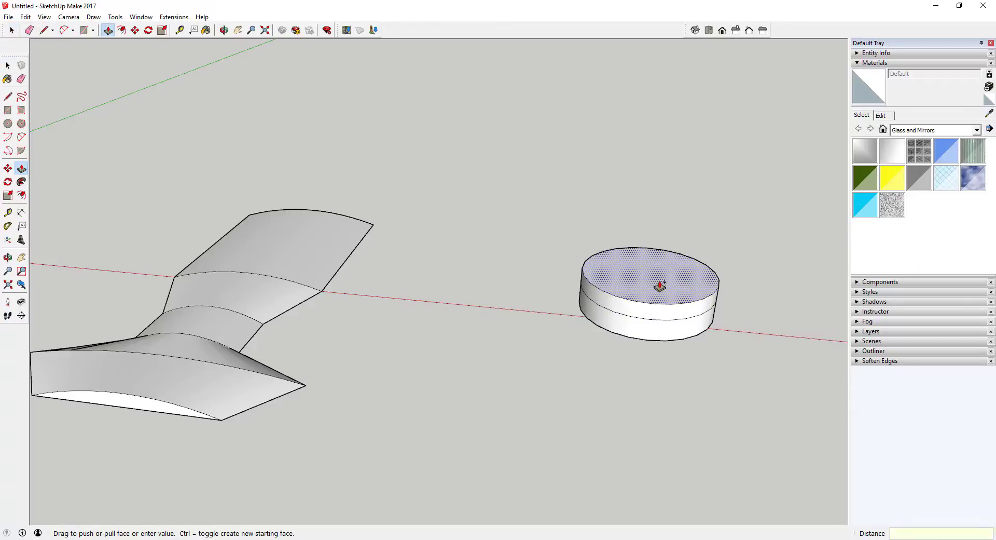
key(Return)
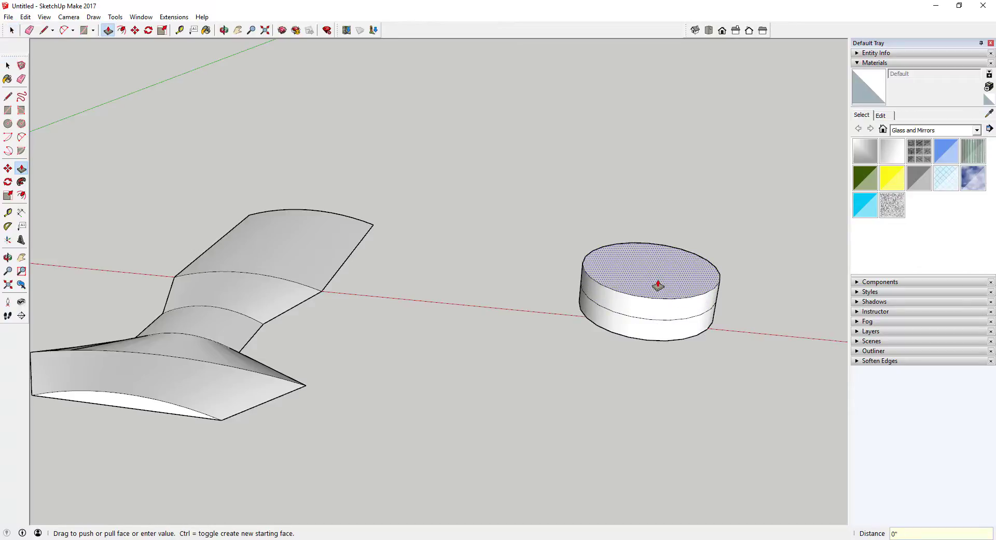
Add a third half-inch band, then select the whole banded cylinder.
click(658, 285)
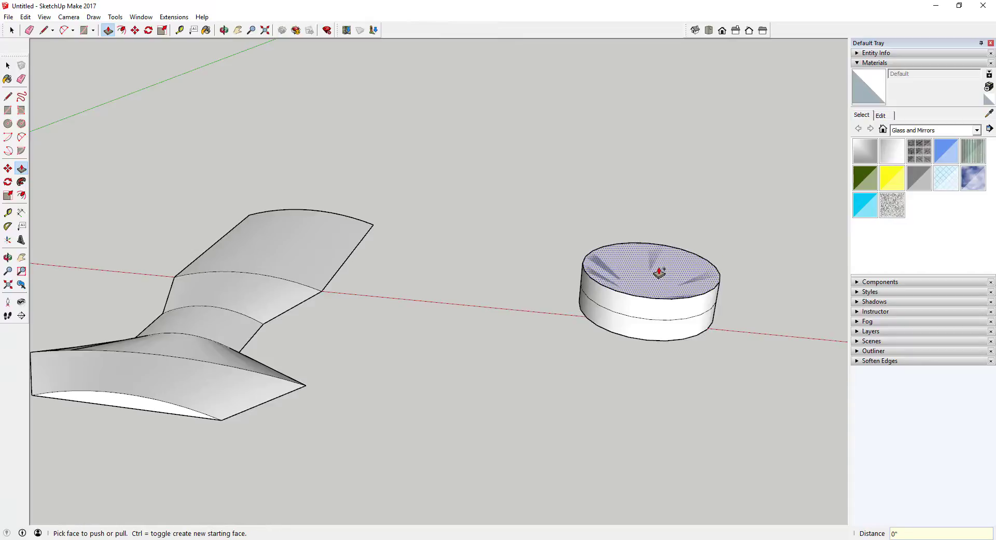
click(663, 261)
key(Return)
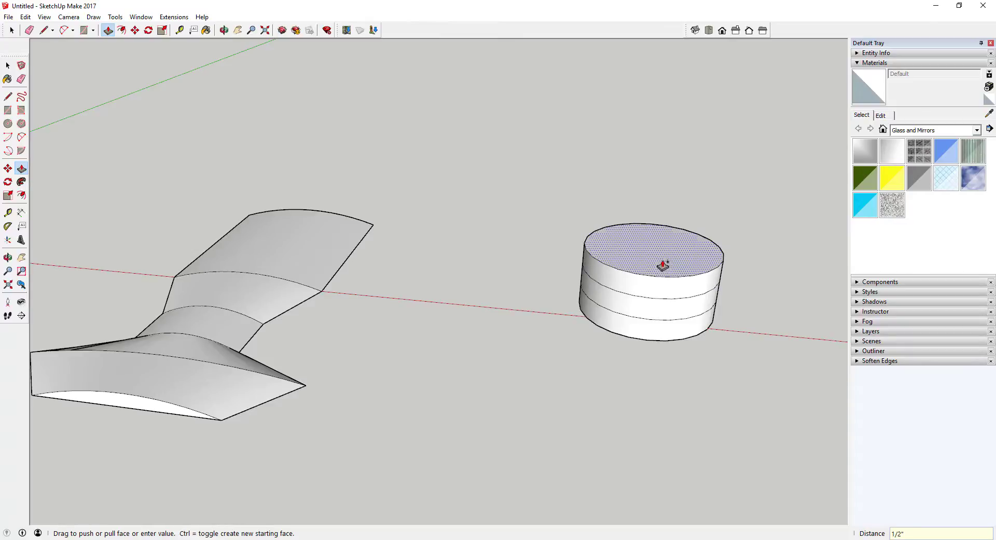
middle_drag(660, 263, 675, 282)
scroll(658, 240, up, 3)
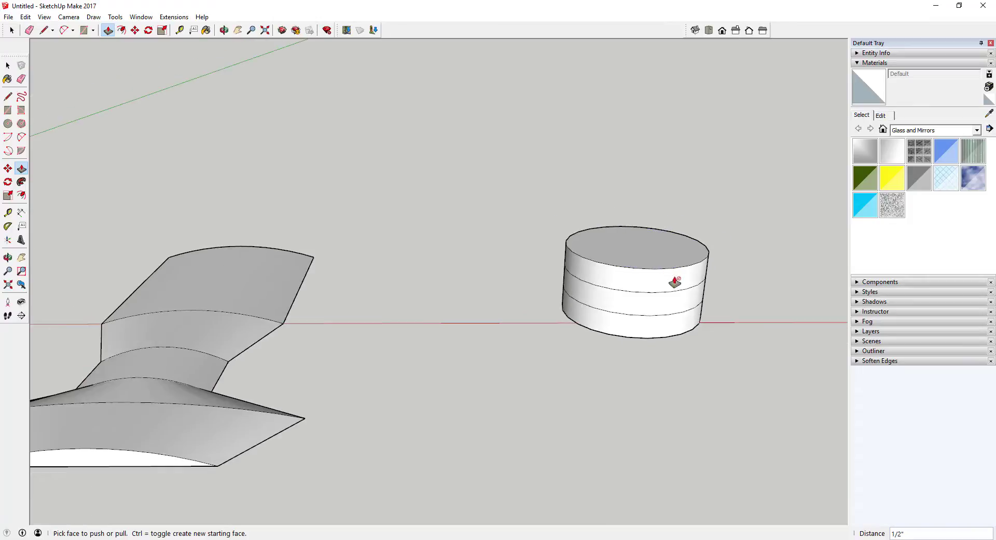
key(space)
drag(543, 175, 773, 370)
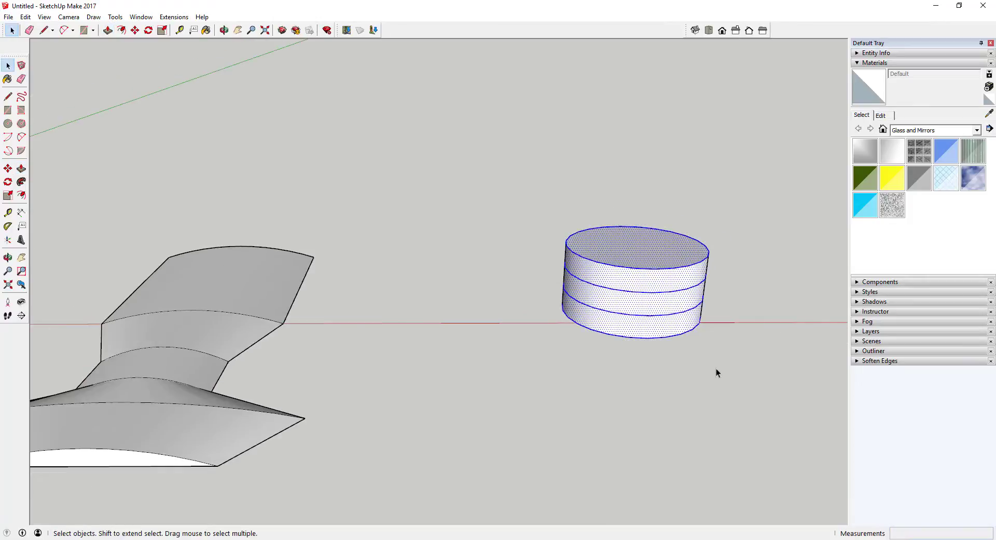
Copy the banded cylinder on top of itself with Move, using x3 for three stacked copies.
key(m)
click(646, 339)
key(ctrl)
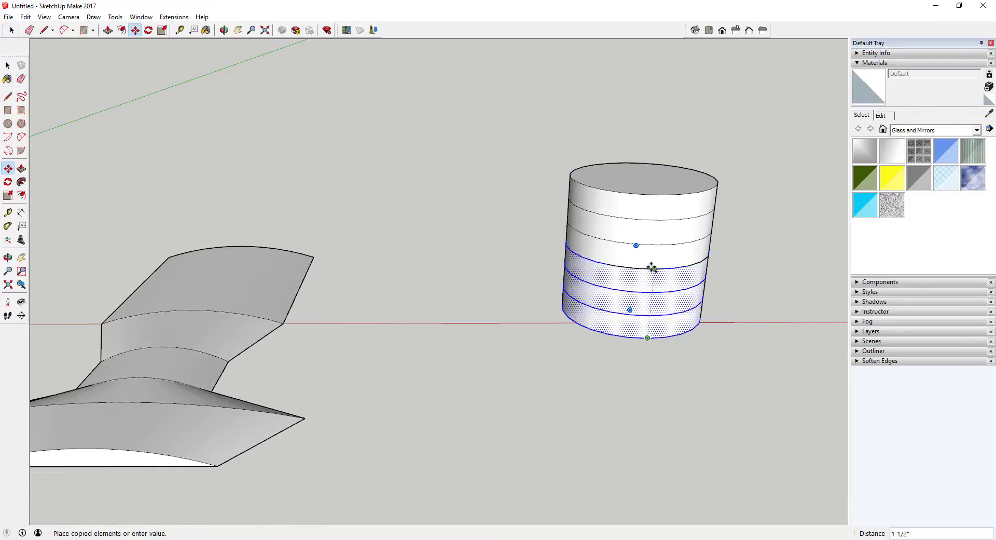
click(651, 268)
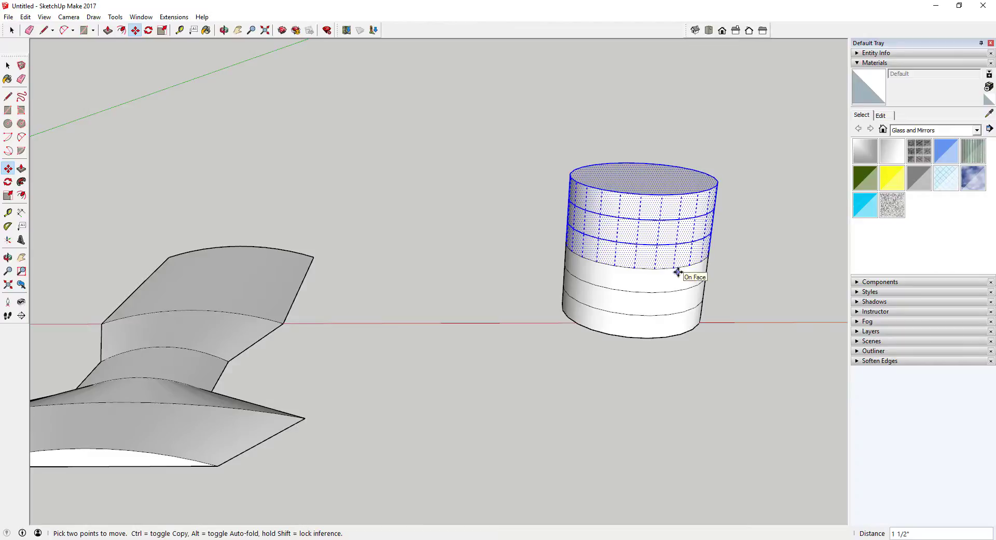
text(x3)
key(Return)
scroll(643, 256, down, 3)
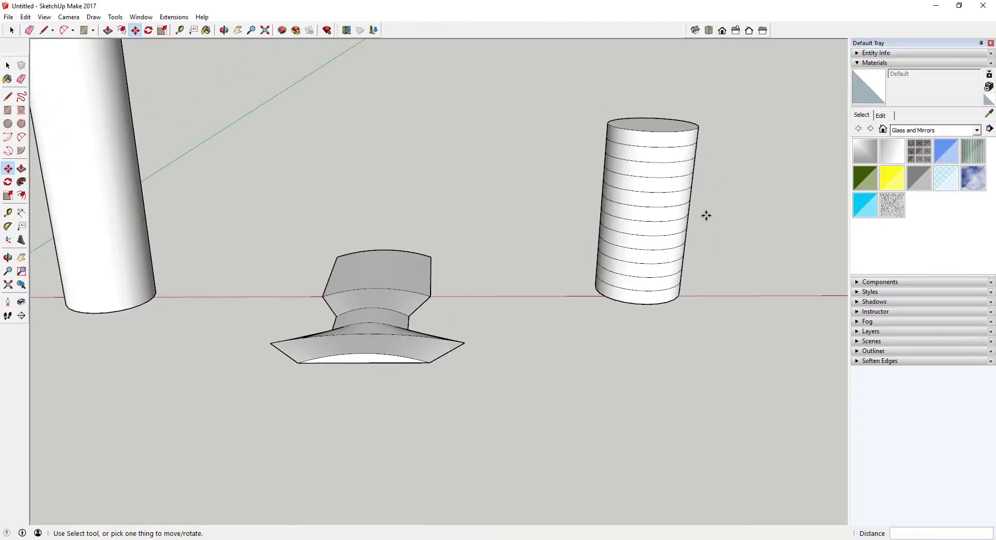
middle_drag(707, 214, 720, 113)
scroll(721, 138, up, 3)
Select four alternating ring edges down the tall column.
key(space)
click(598, 154)
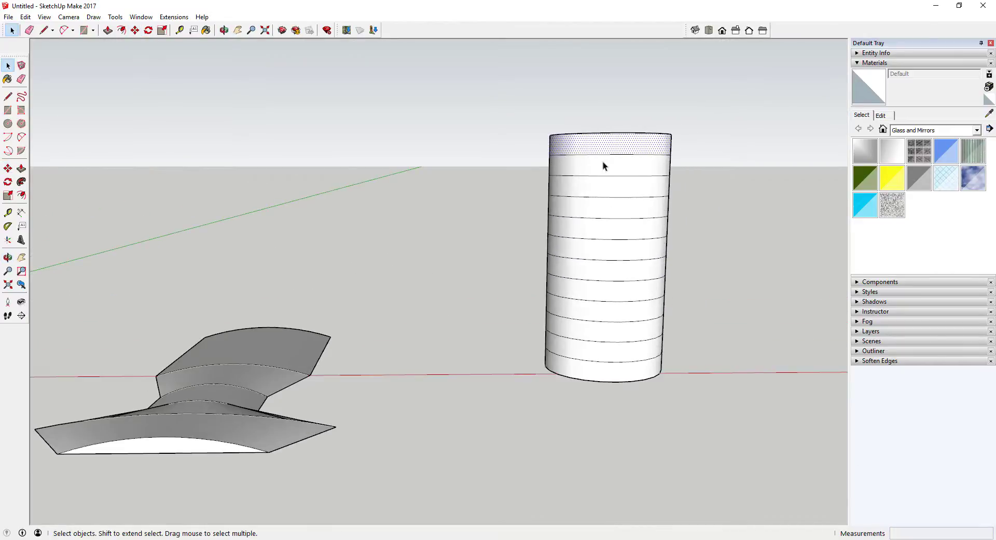
click(608, 154)
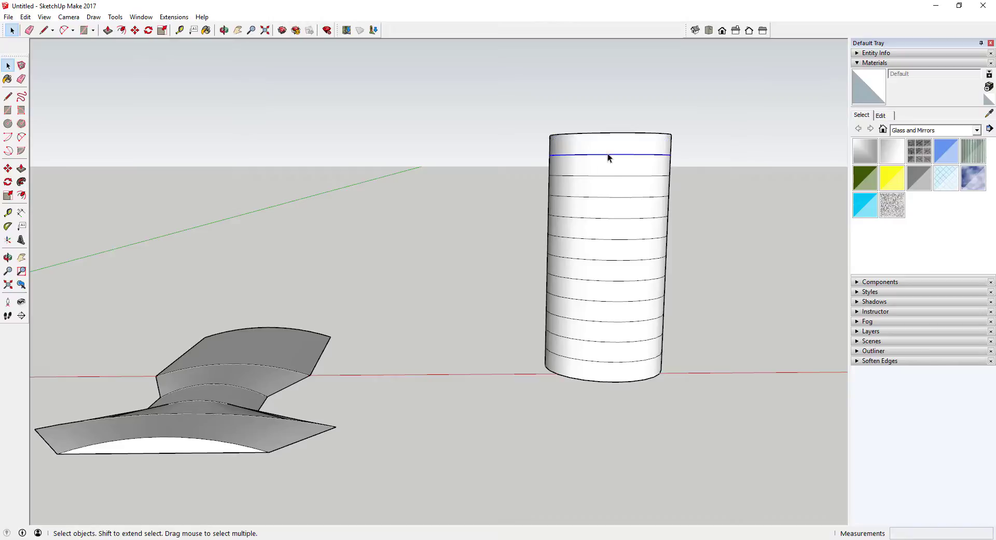
shift+click(609, 196)
shift+click(608, 238)
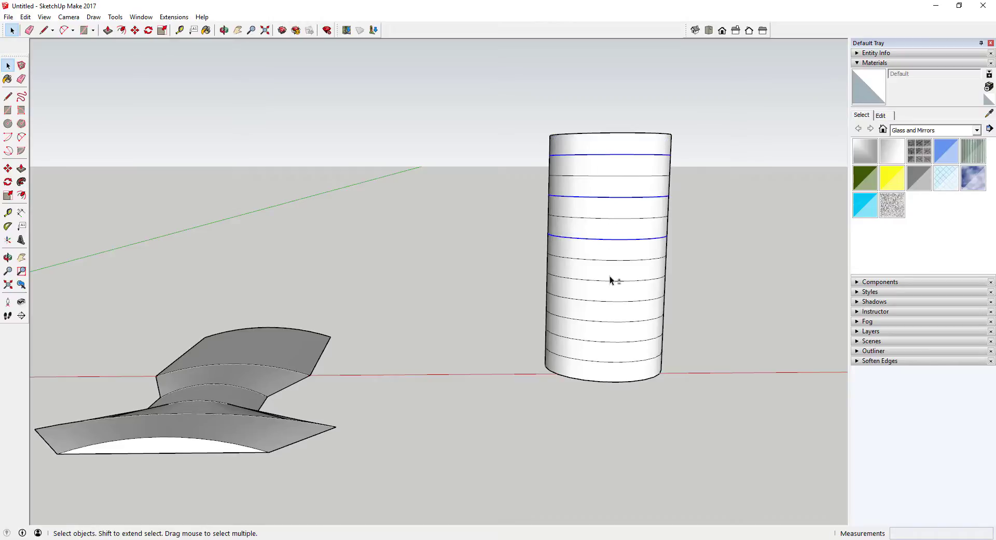
shift+click(609, 280)
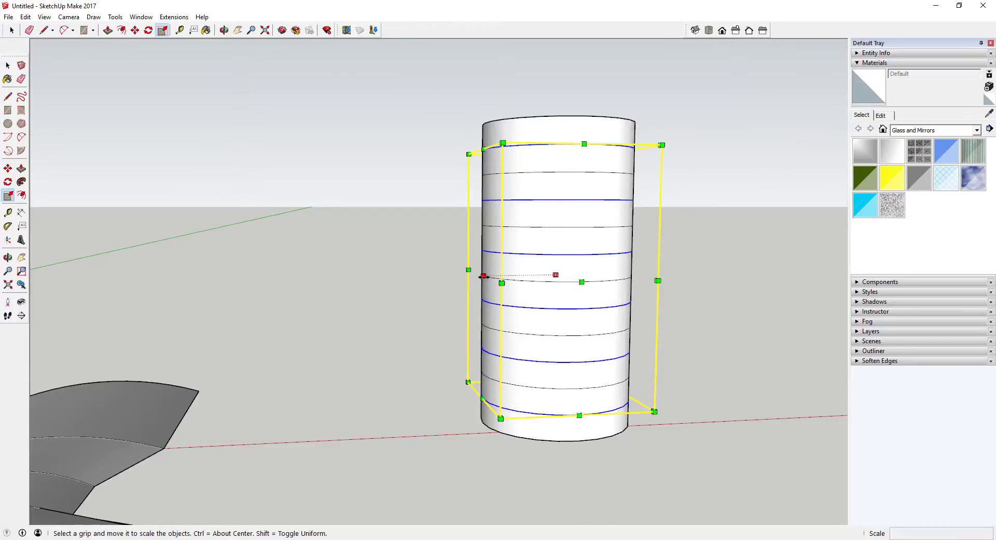
Scale the selected ring edges about the center to 1.11, then clear the selection and orbit.
ctrl+drag(483, 276, 472, 276)
scroll(473, 277, down, 4)
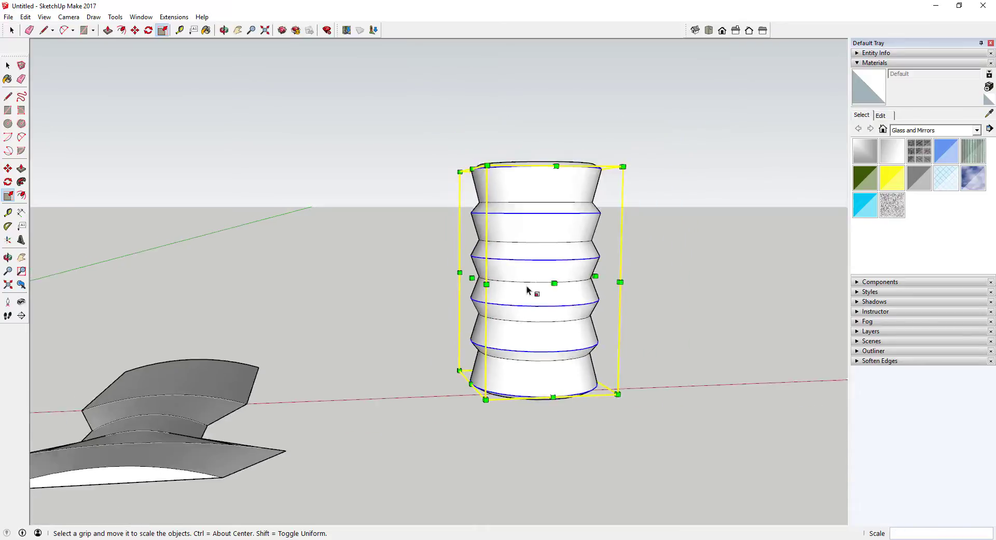
key(space)
click(640, 287)
scroll(630, 318, up, 3)
middle_drag(566, 257, 508, 185)
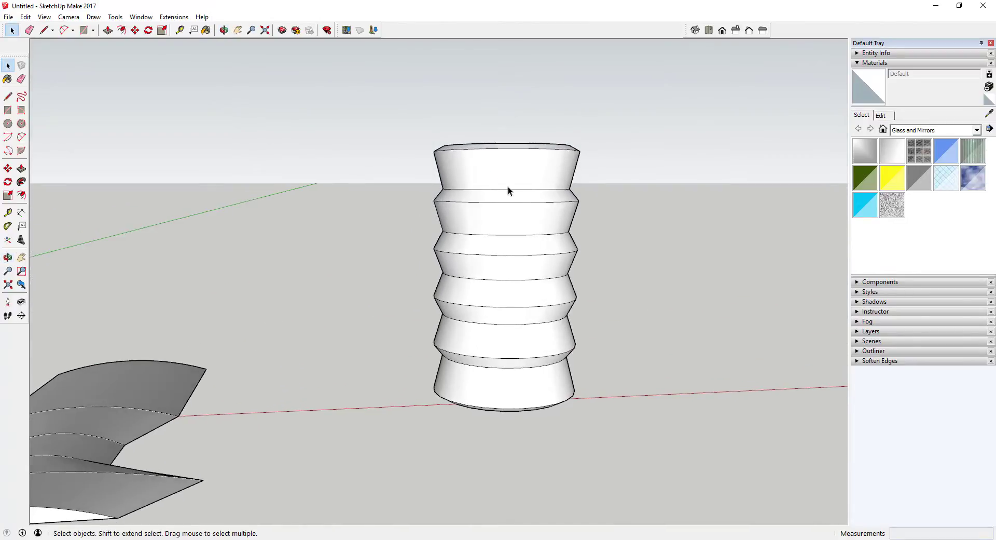